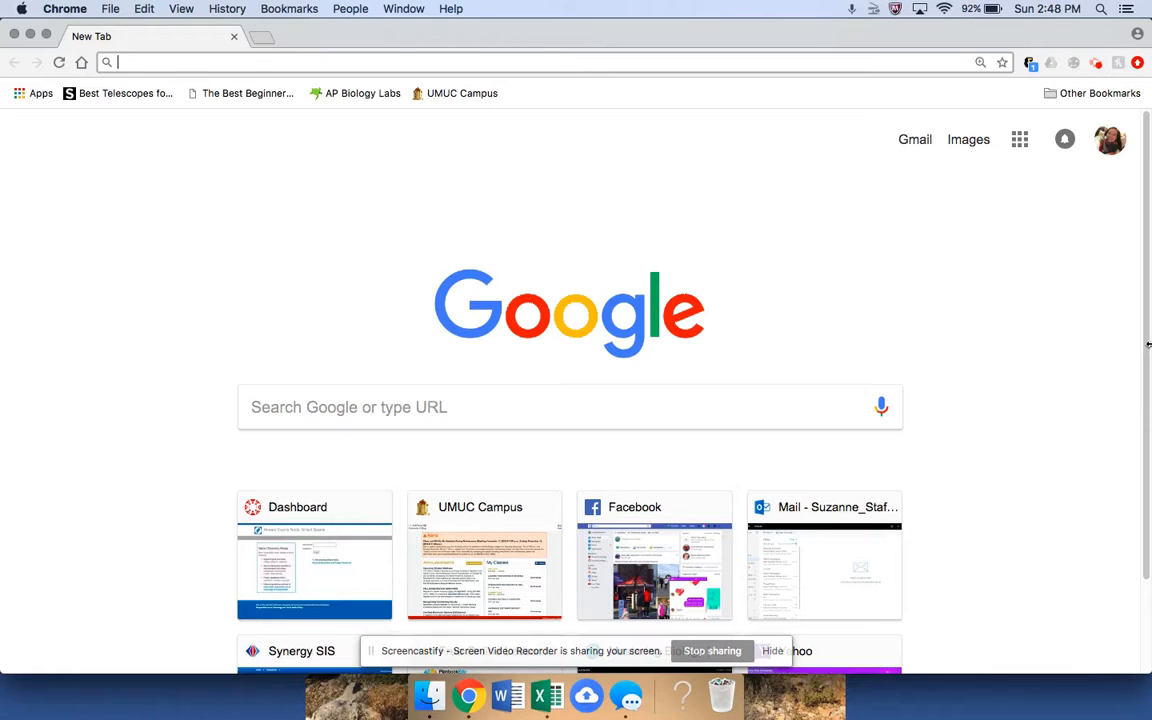
Load the hcpss.me school portal and launch G Suite, opening Google Drive in a new tab.
{"action": "type", "text": "hcpss"}
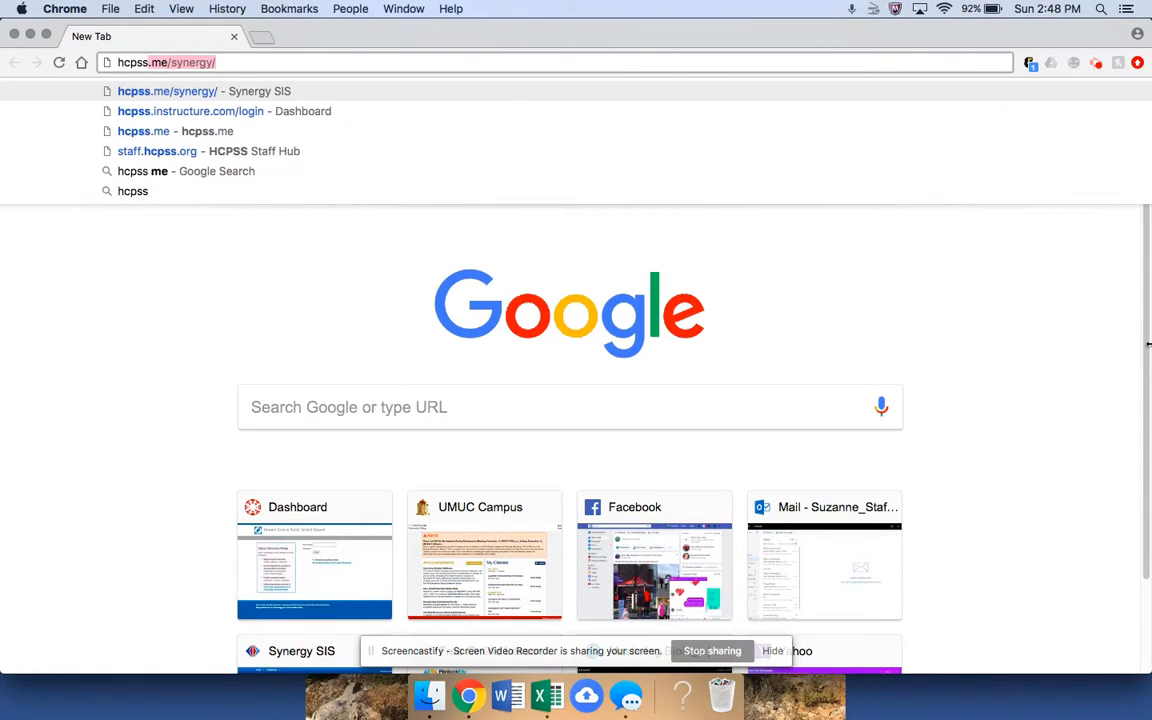
{"action": "type", "text": ".me"}
{"action": "key", "text": "Return"}
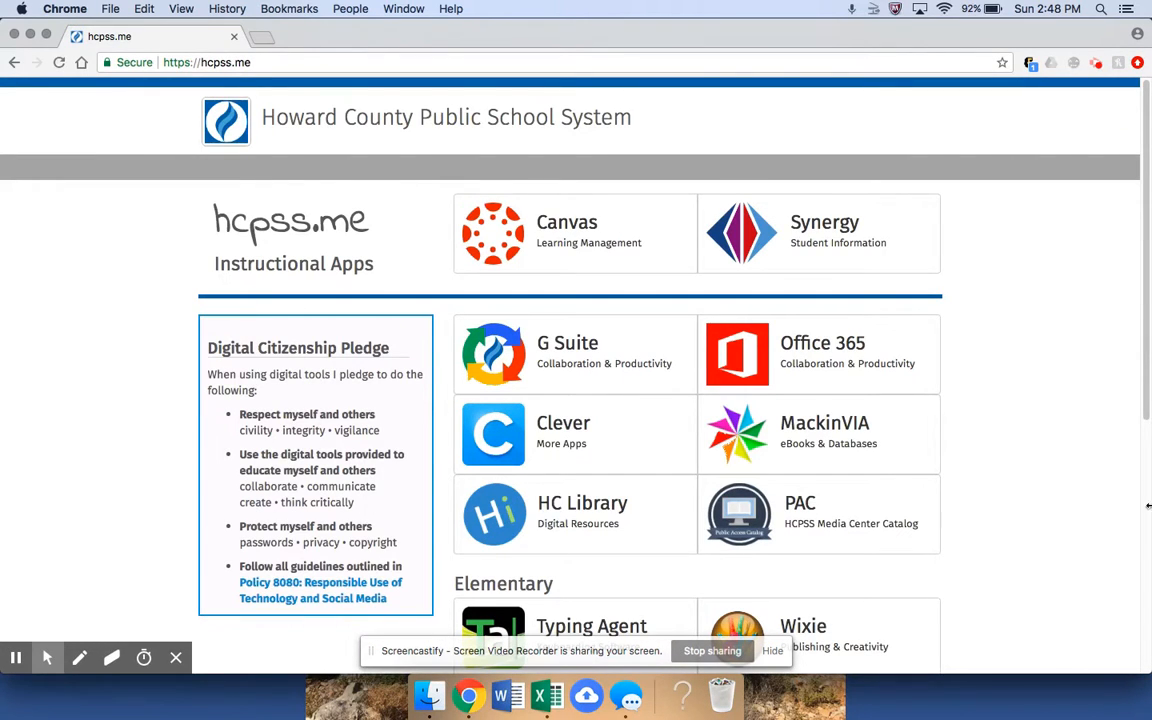
{"action": "left_click", "coordinate": [610, 362]}
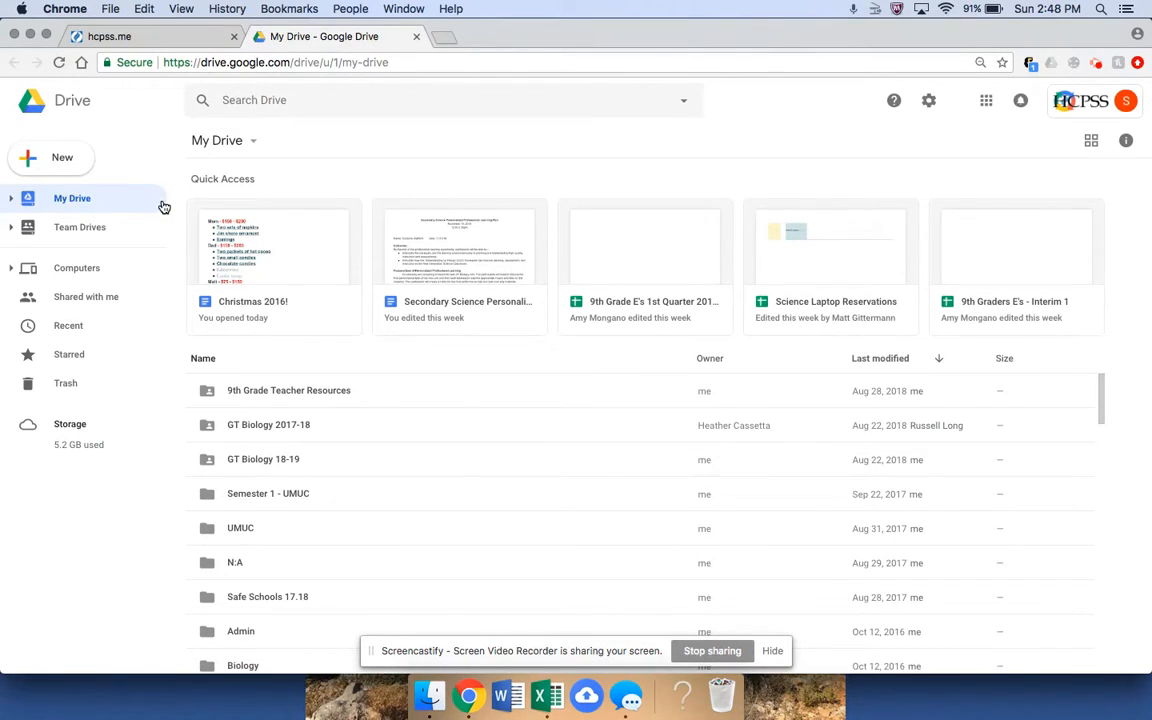
Add a new My Drive folder titled 'GT World History - 18.19' using New > Folder.
{"action": "left_click", "coordinate": [62, 160]}
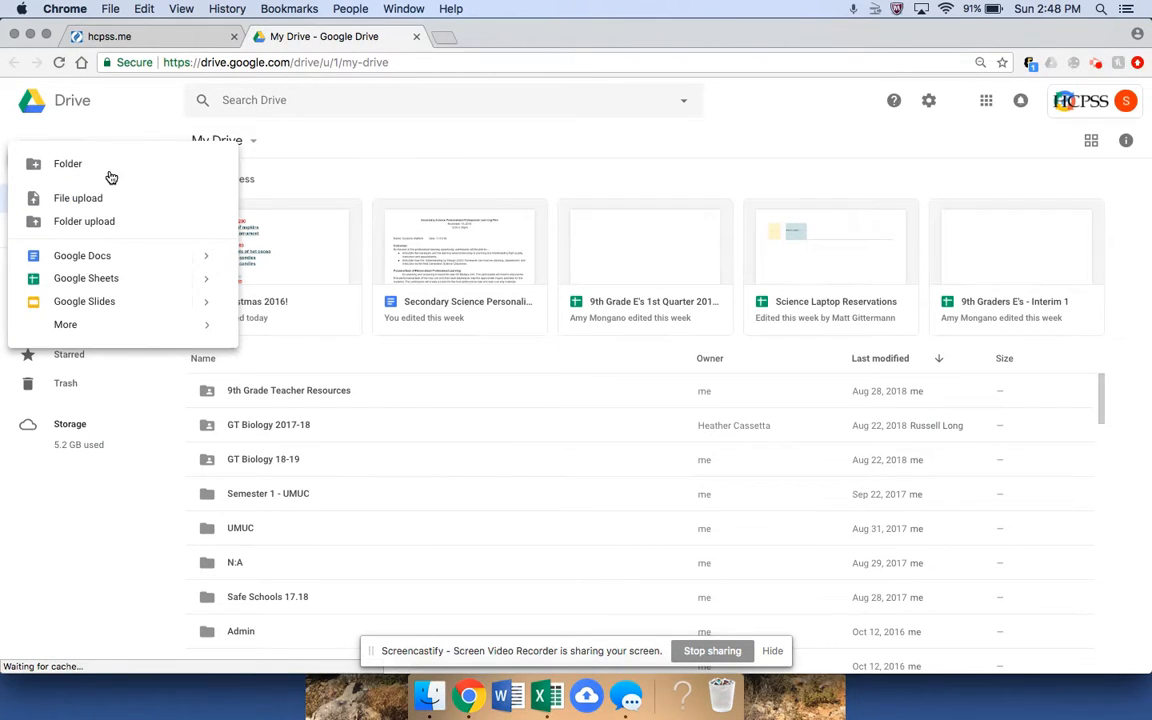
{"action": "left_click", "coordinate": [66, 165]}
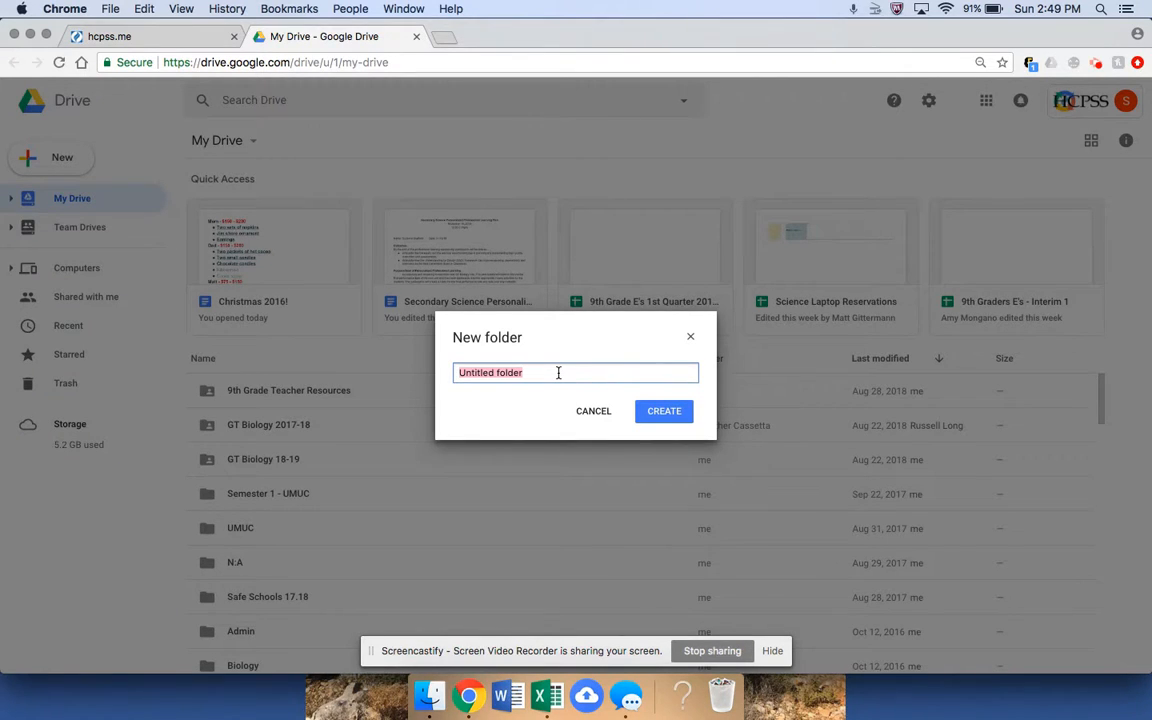
{"action": "type", "text": "GT Go Web"}
{"action": "key", "text": "BackSpace"}
{"action": "key", "text": "BackSpace"}
{"action": "key", "text": "BackSpace"}
{"action": "key", "text": "BackSpace"}
{"action": "key", "text": "BackSpace"}
{"action": "type", "text": "World Hisotry"}
{"action": "key", "text": "BackSpace"}
{"action": "key", "text": "BackSpace"}
{"action": "key", "text": "BackSpace"}
{"action": "key", "text": "BackSpace"}
{"action": "type", "text": "tory - 18-19"}
{"action": "left_click", "coordinate": [669, 414]}
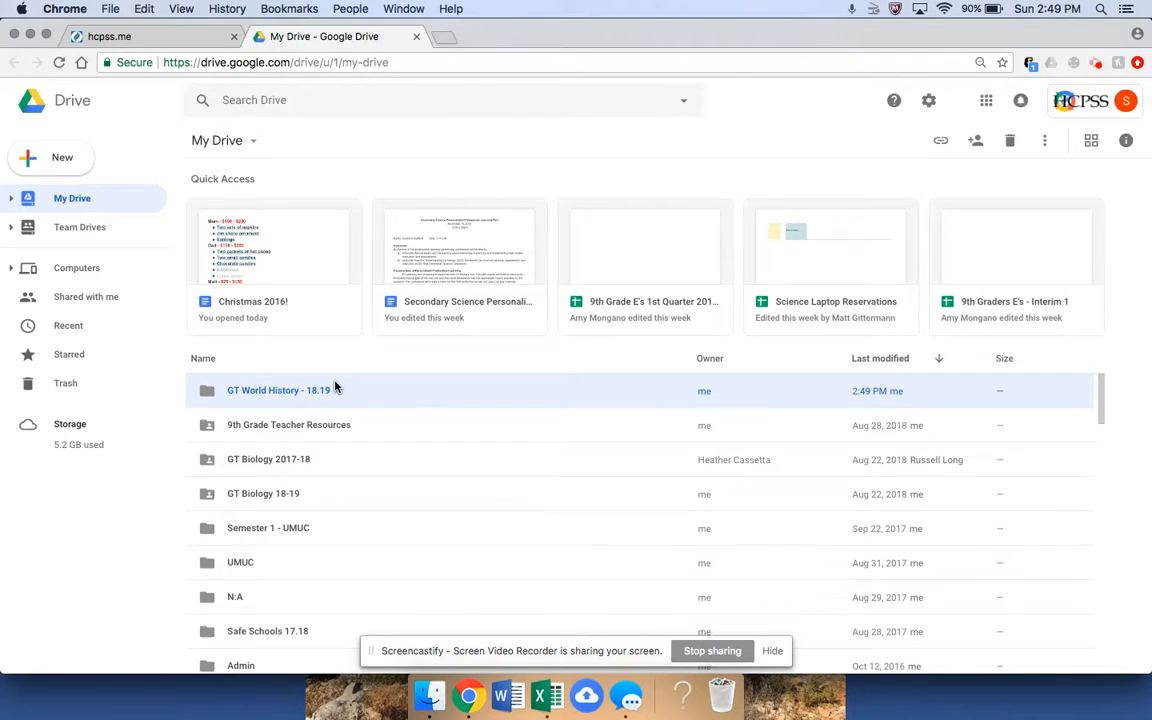
Open the GT World History - 18.19 folder and create subfolders Quarter 1 and Quarter 2.
{"action": "double_click", "coordinate": [270, 392]}
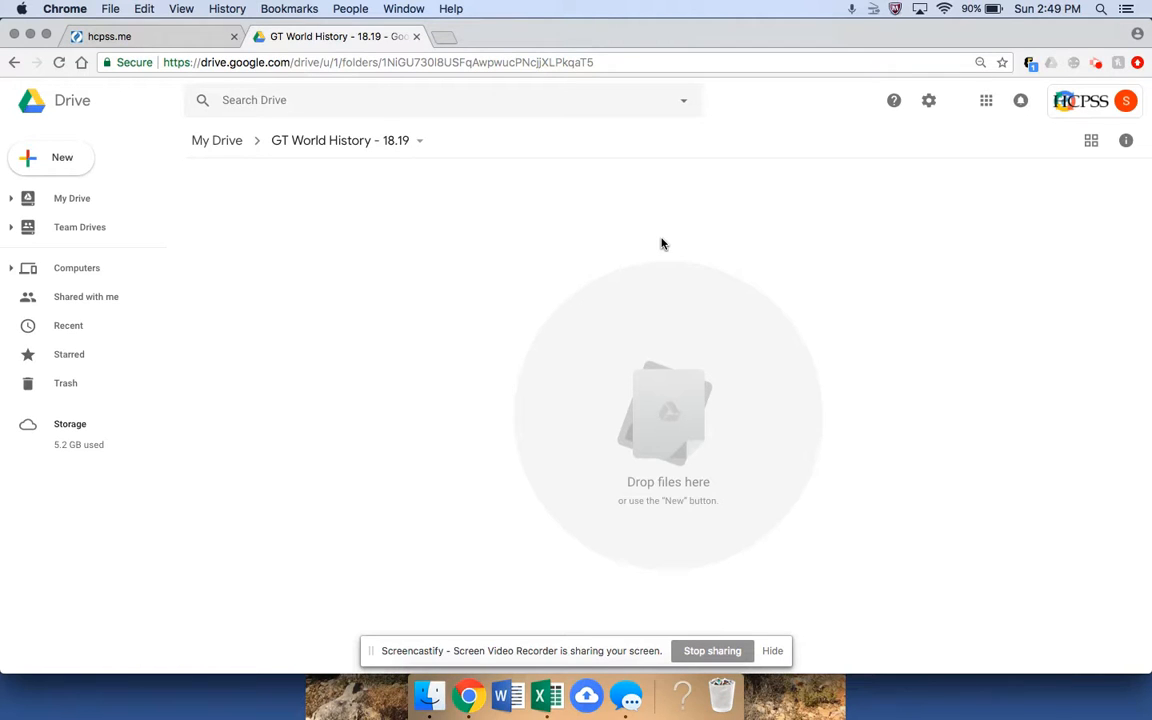
{"action": "left_click", "coordinate": [70, 157]}
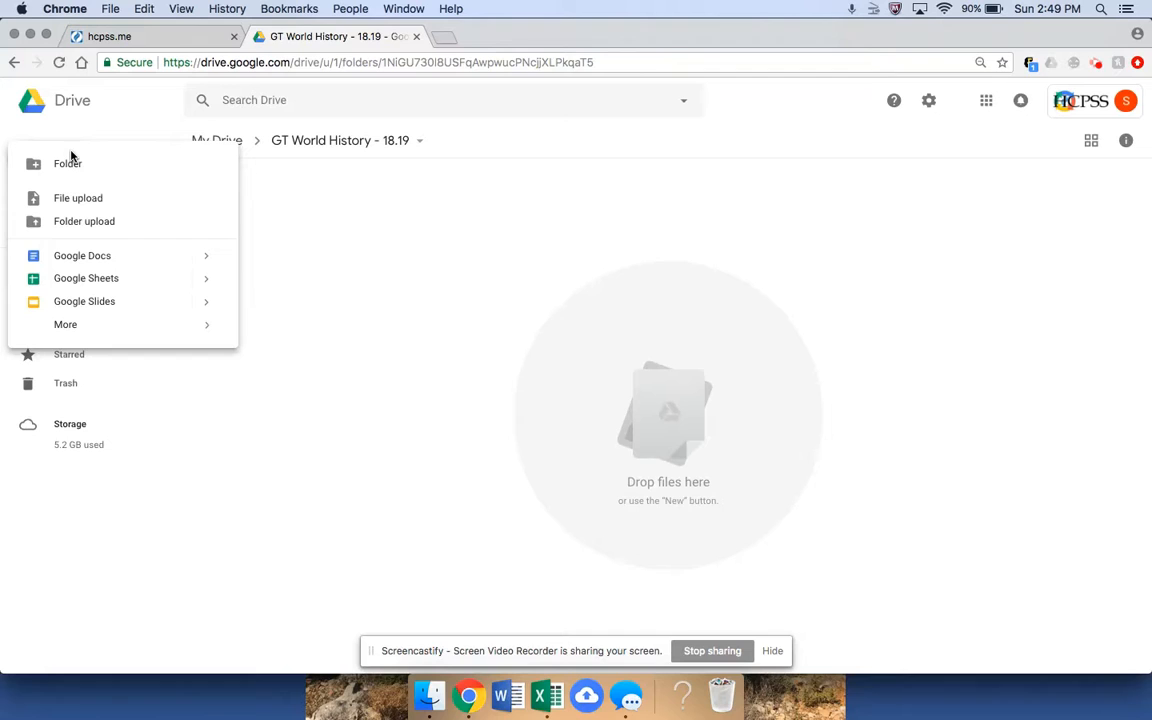
{"action": "left_click", "coordinate": [74, 164]}
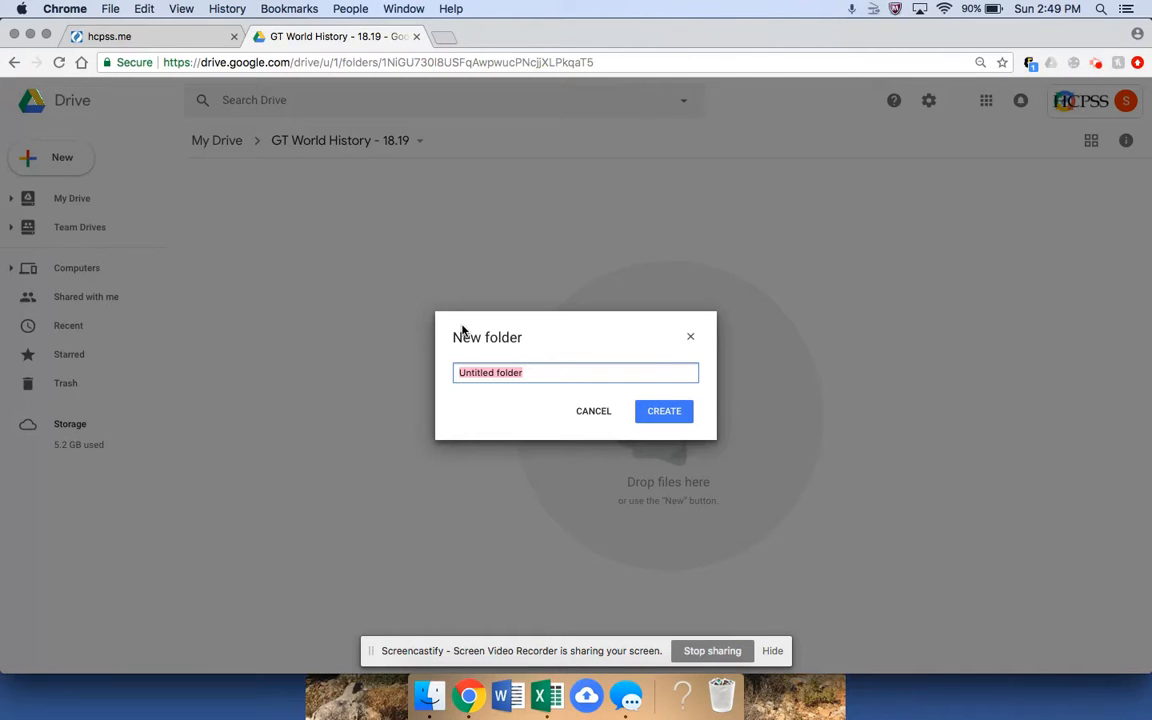
{"action": "type", "text": "Quarter 1"}
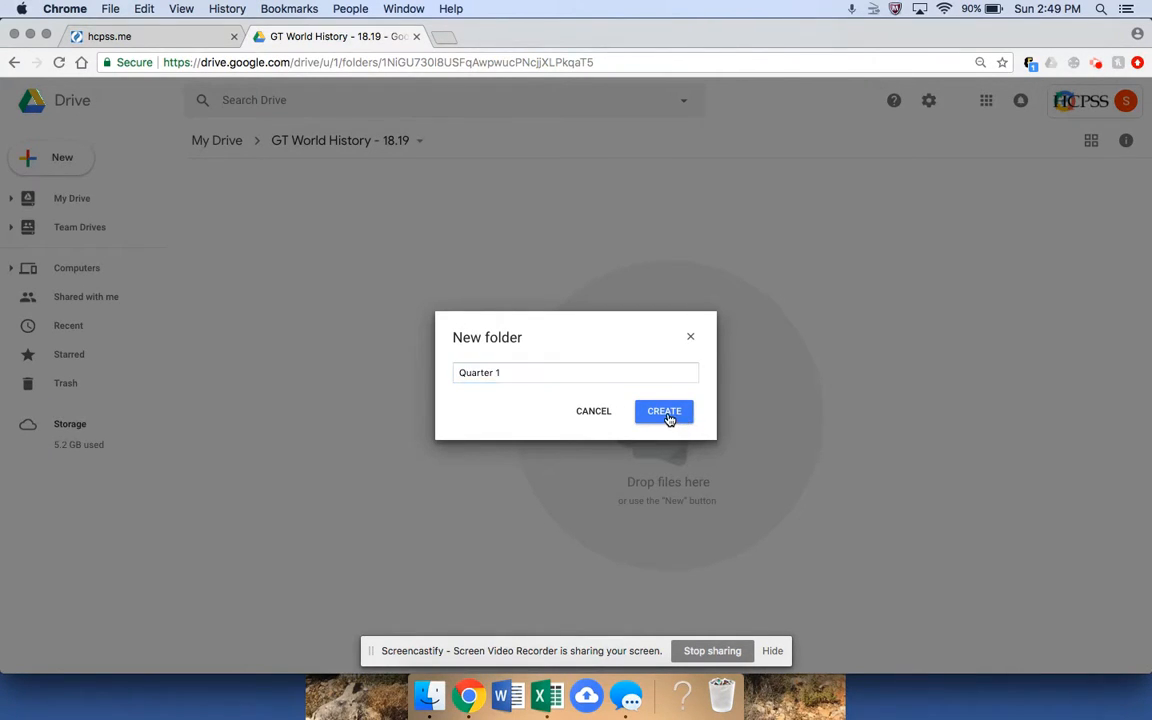
{"action": "left_click", "coordinate": [673, 419]}
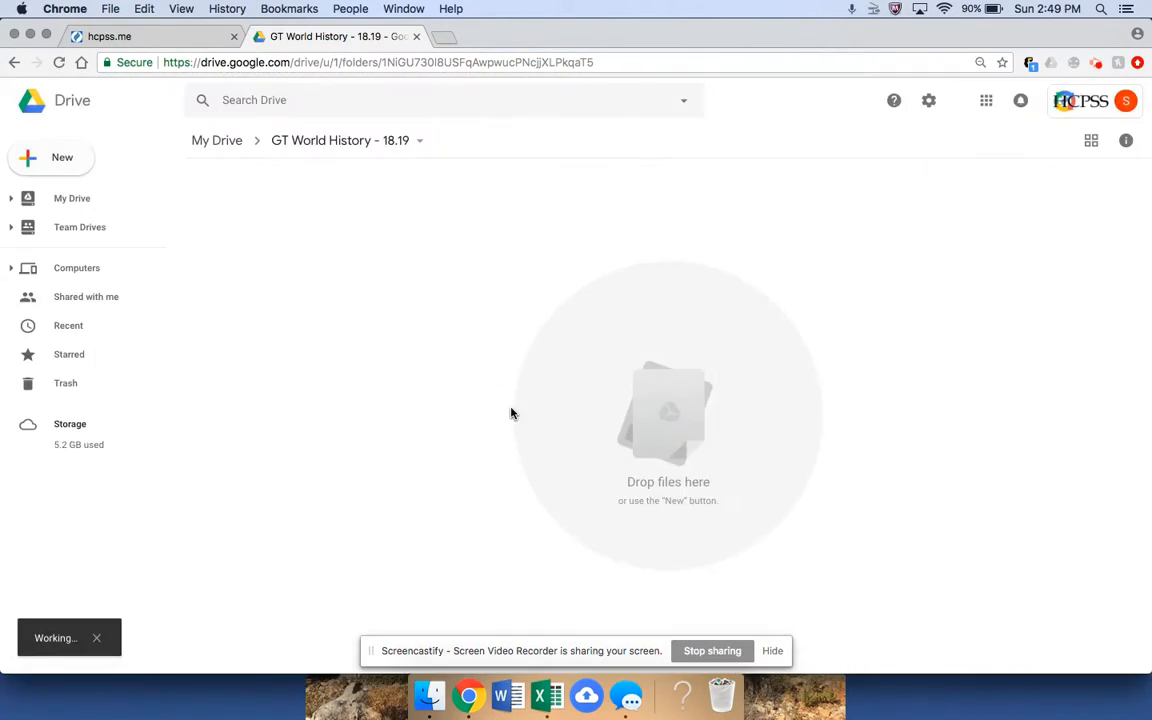
{"action": "left_click", "coordinate": [62, 158]}
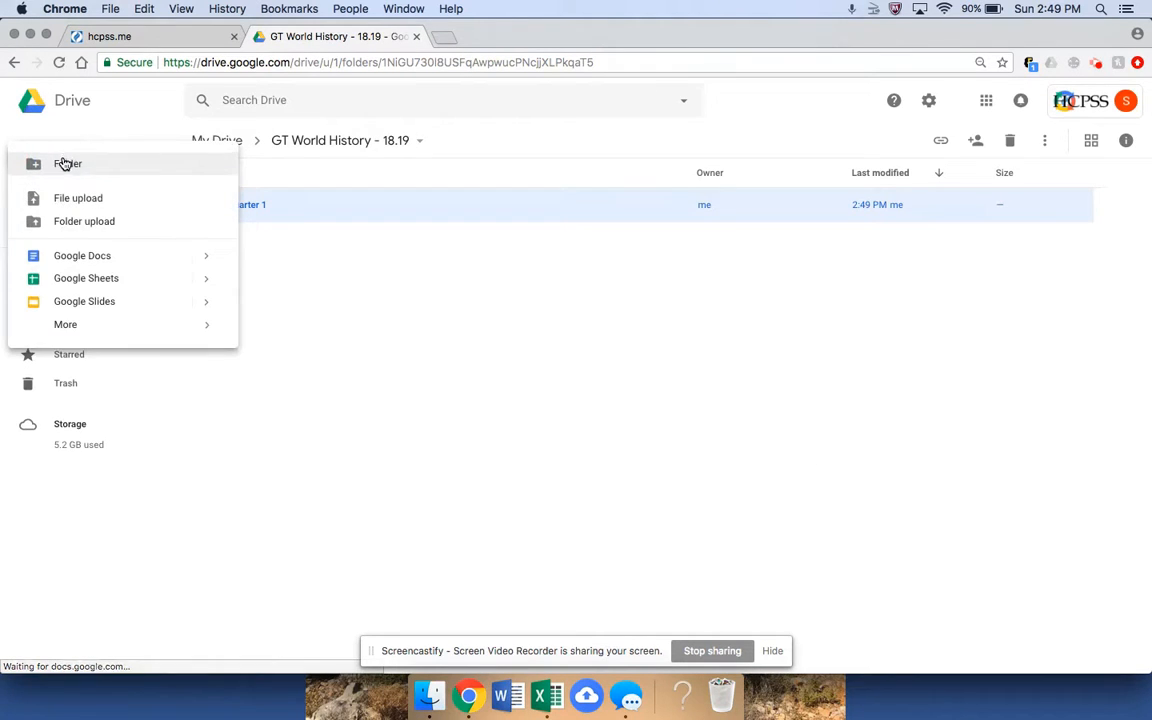
{"action": "left_click", "coordinate": [81, 162]}
{"action": "type", "text": "Quarter 2"}
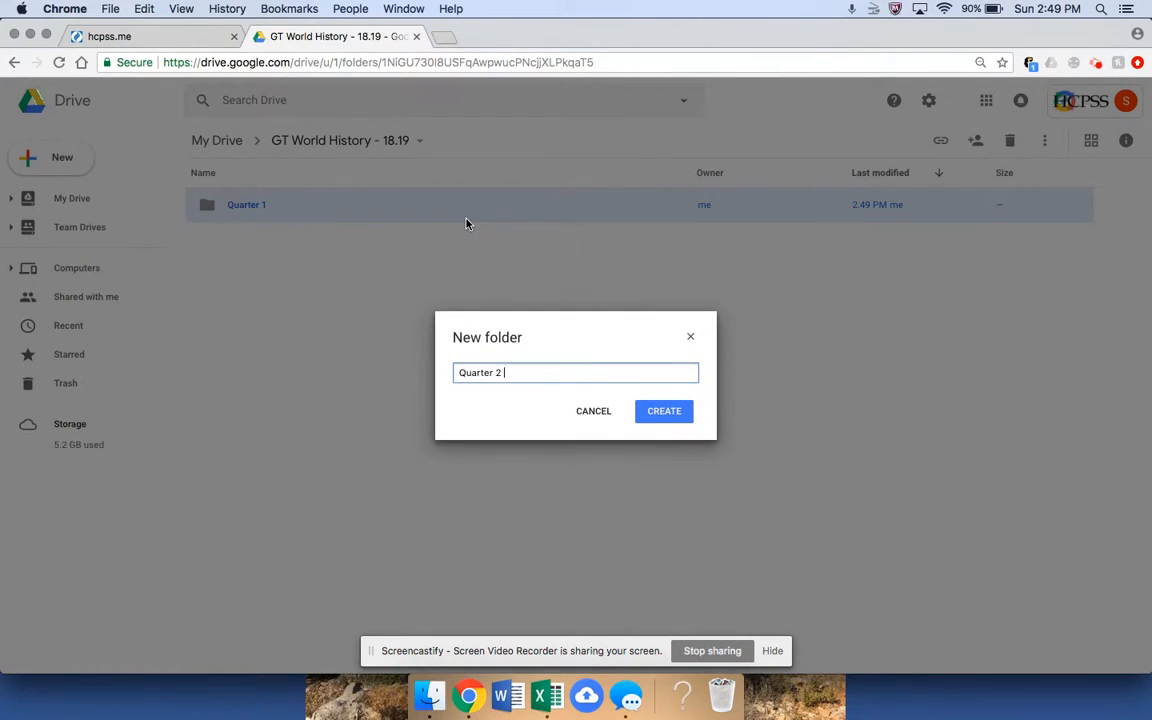
{"action": "left_click", "coordinate": [650, 411]}
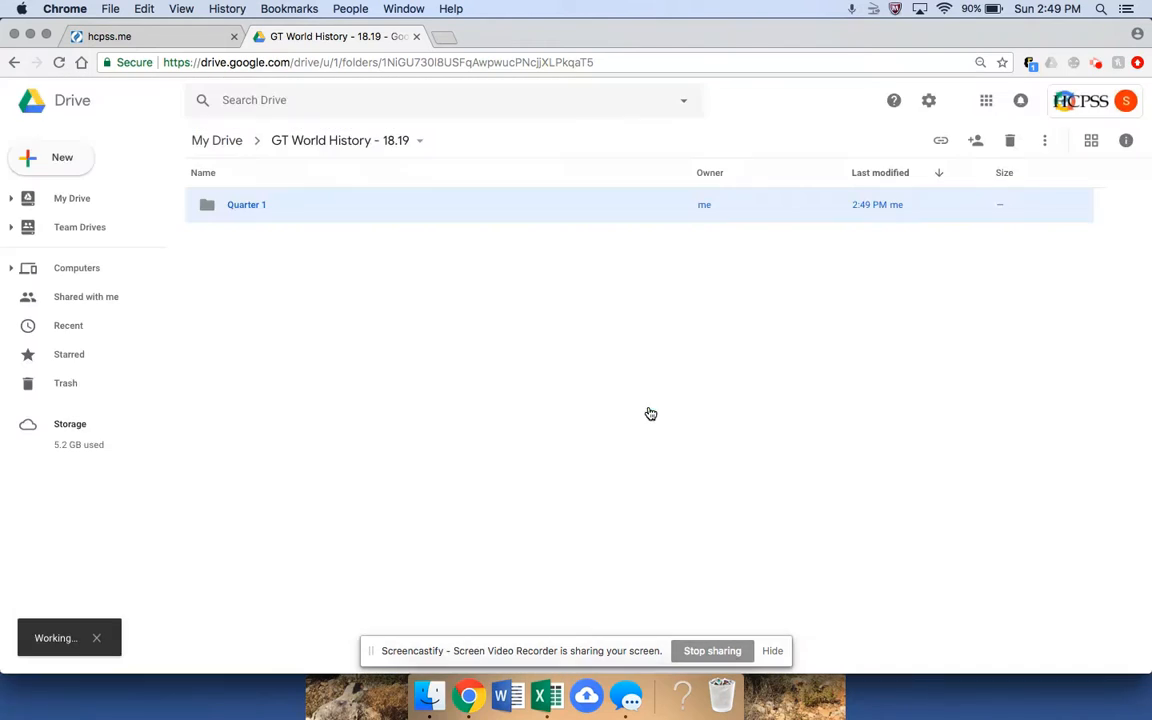
Create the Midterm and Quarter 3 subfolders.
{"action": "left_click", "coordinate": [62, 158]}
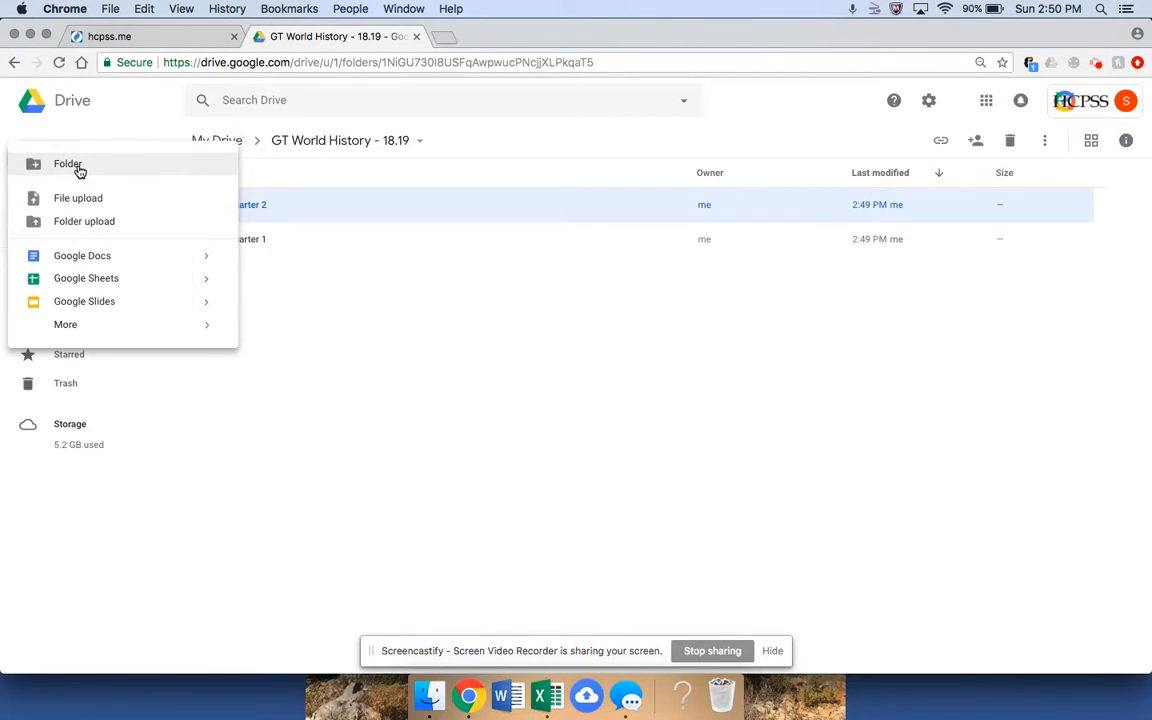
{"action": "left_click", "coordinate": [78, 166]}
{"action": "type", "text": "Midterm"}
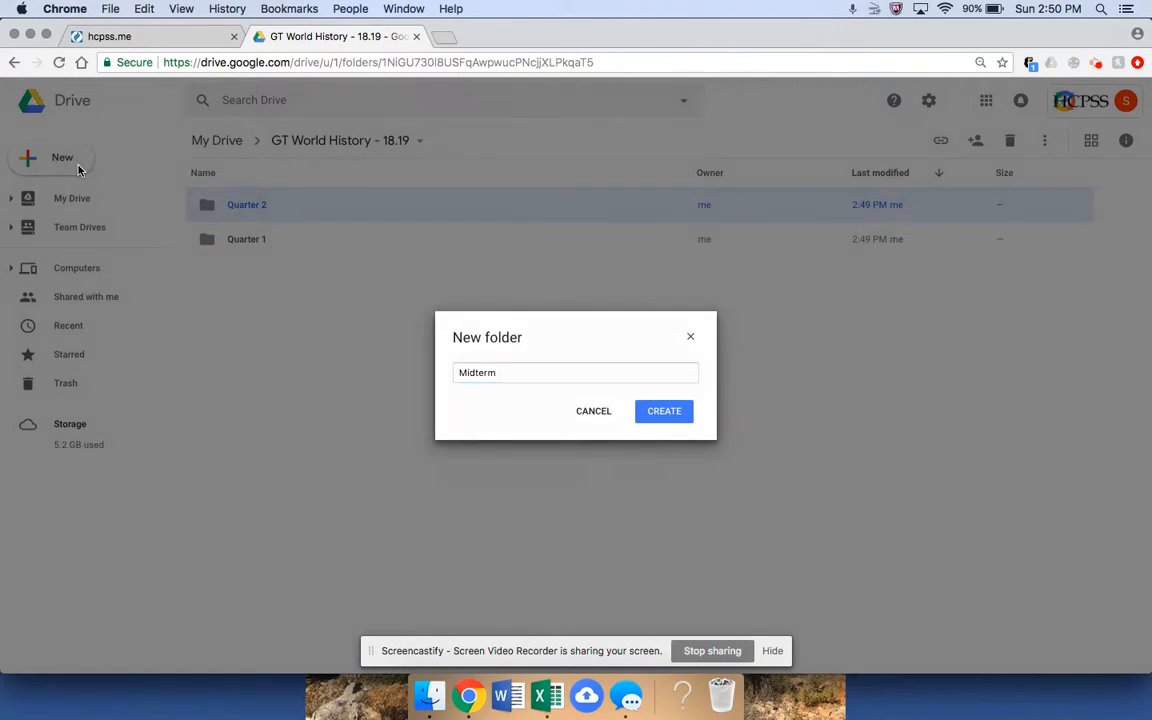
{"action": "key", "text": "Return"}
{"action": "left_click", "coordinate": [63, 158]}
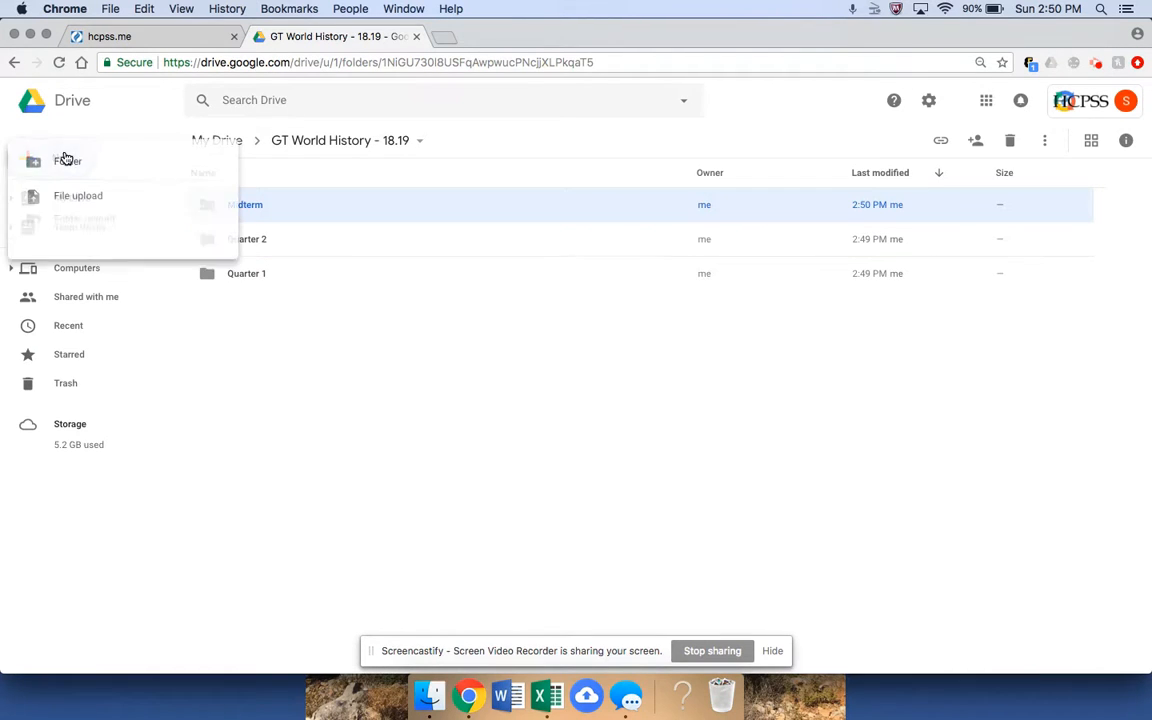
{"action": "left_click", "coordinate": [85, 175]}
{"action": "type", "text": "Quarter 3"}
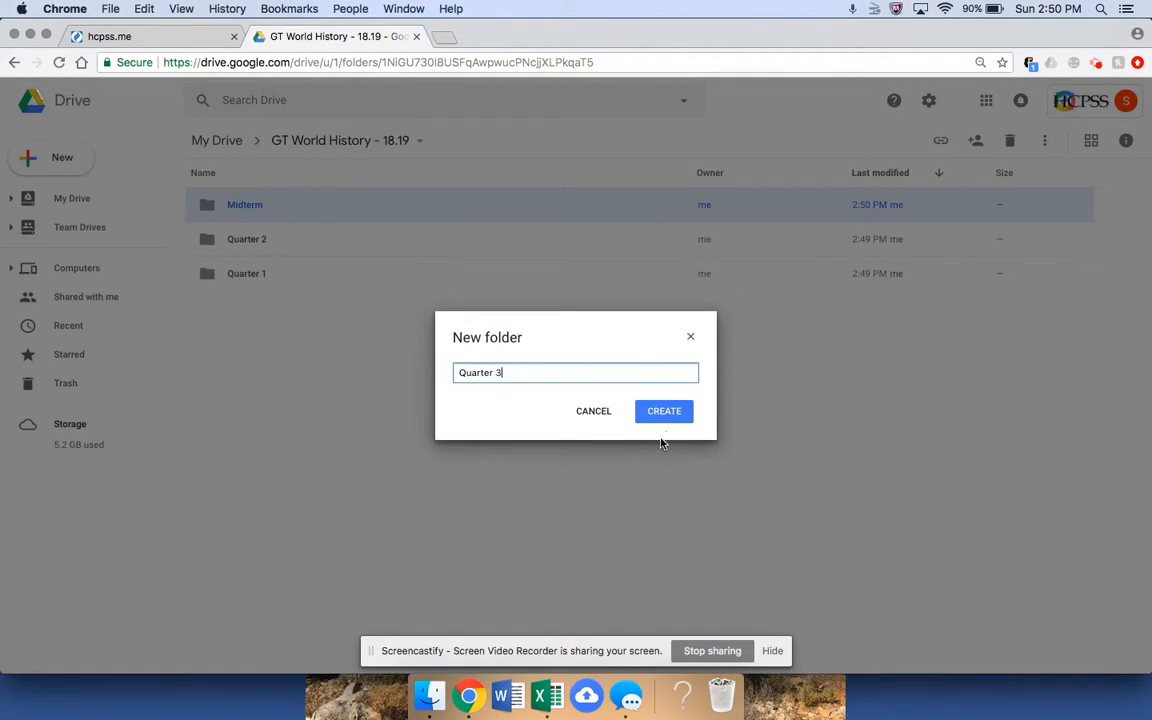
{"action": "left_click", "coordinate": [663, 411]}
Create the Quarter 4 and Final subfolders.
{"action": "left_click", "coordinate": [55, 157]}
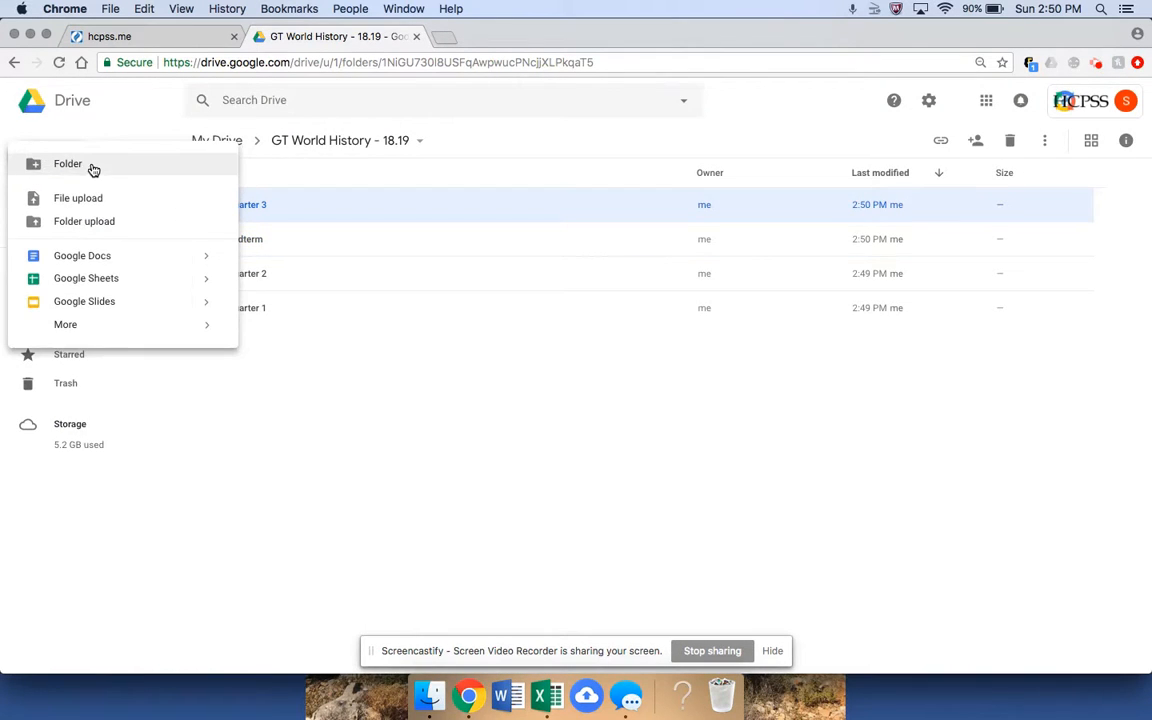
{"action": "left_click", "coordinate": [92, 170]}
{"action": "type", "text": "Quart e"}
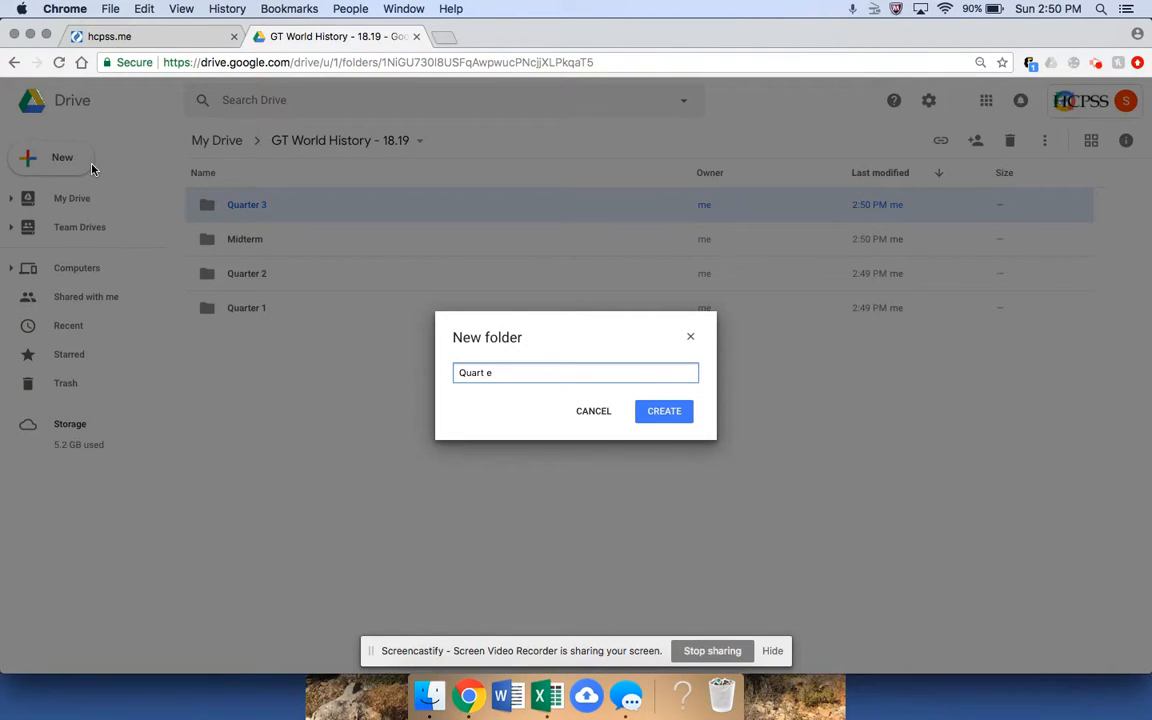
{"action": "type", "text": "r 4"}
{"action": "key", "text": "Return"}
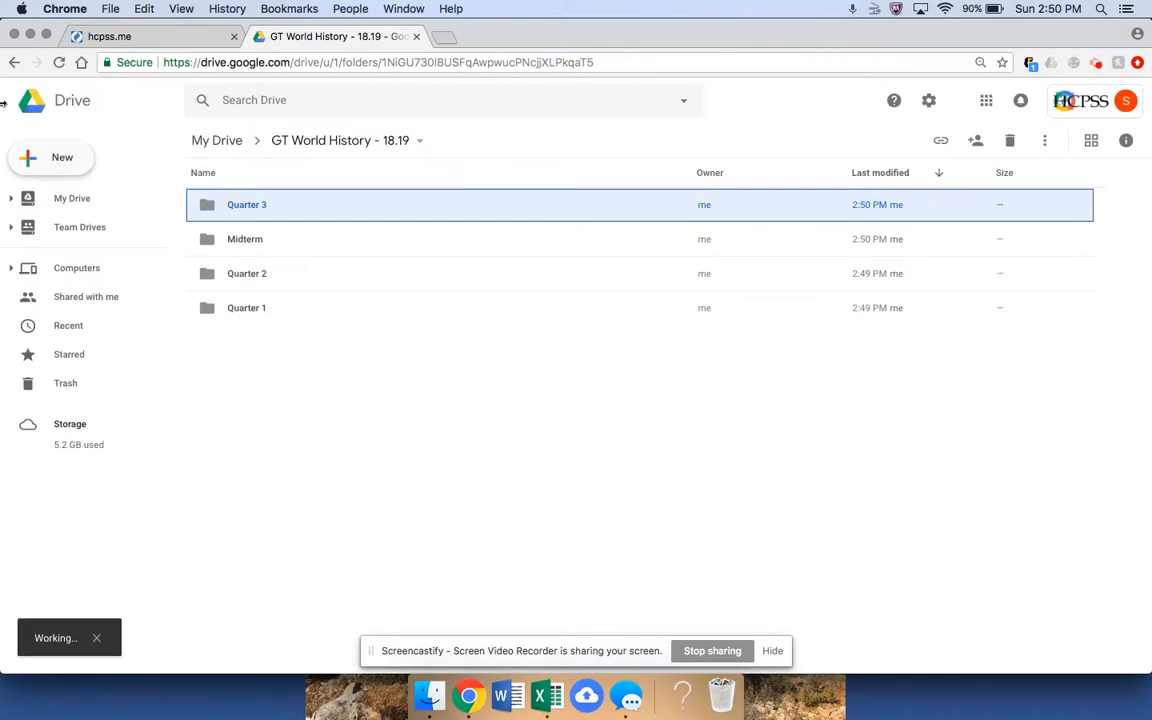
{"action": "left_click", "coordinate": [62, 156]}
{"action": "left_click", "coordinate": [95, 171]}
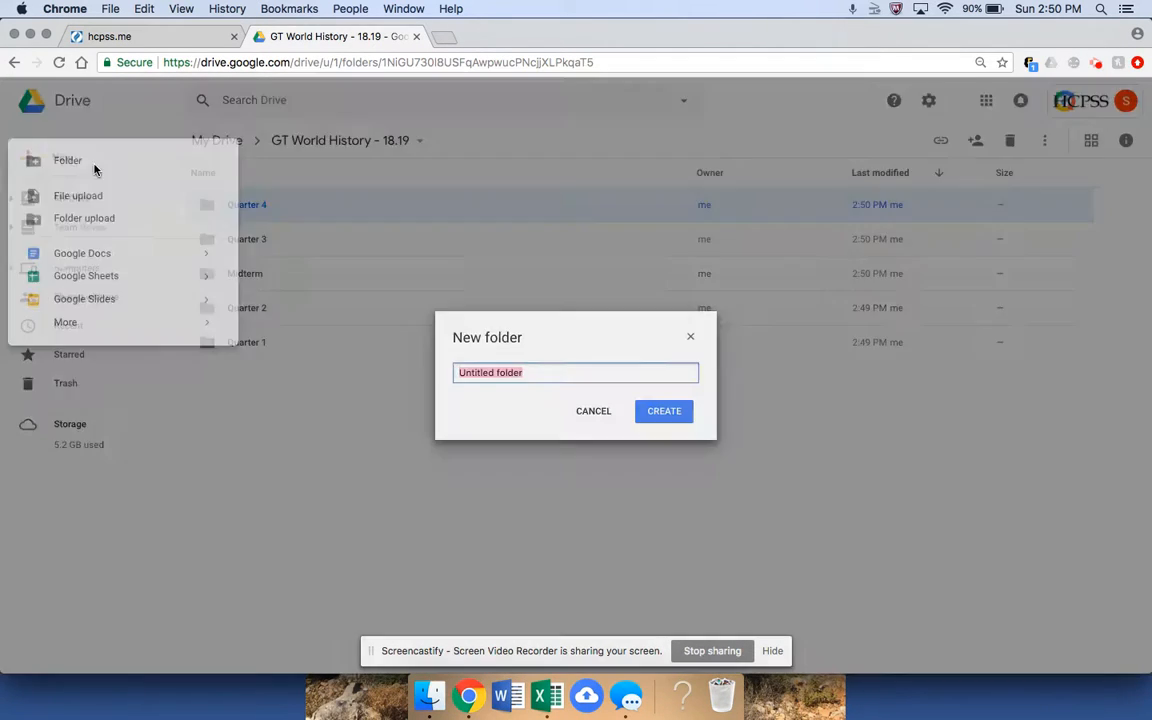
{"action": "type", "text": "Final"}
{"action": "key", "text": "Return"}
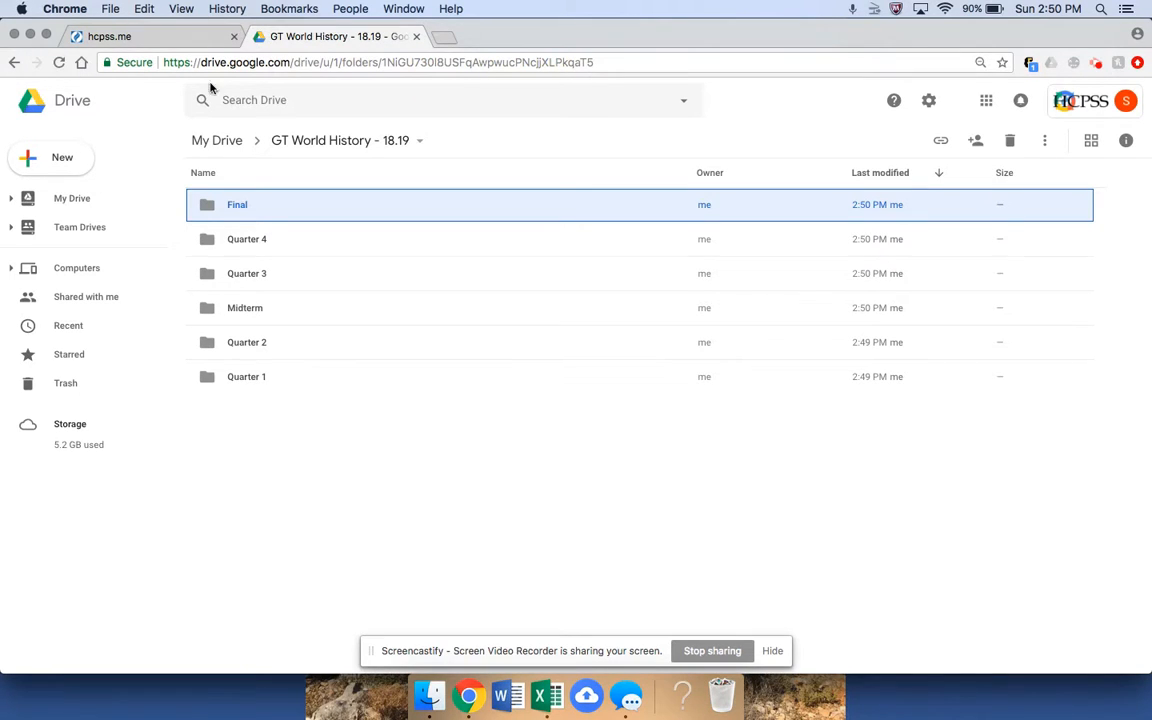
{"action": "right_click", "coordinate": [286, 212]}
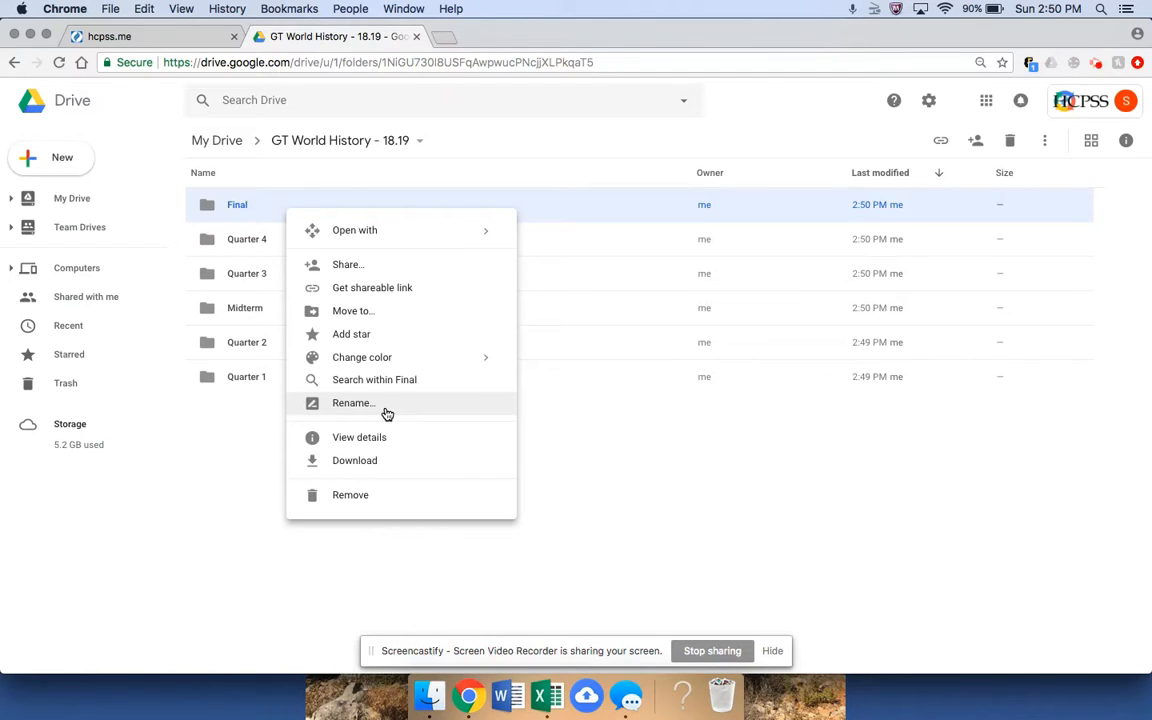
{"action": "left_click", "coordinate": [591, 490]}
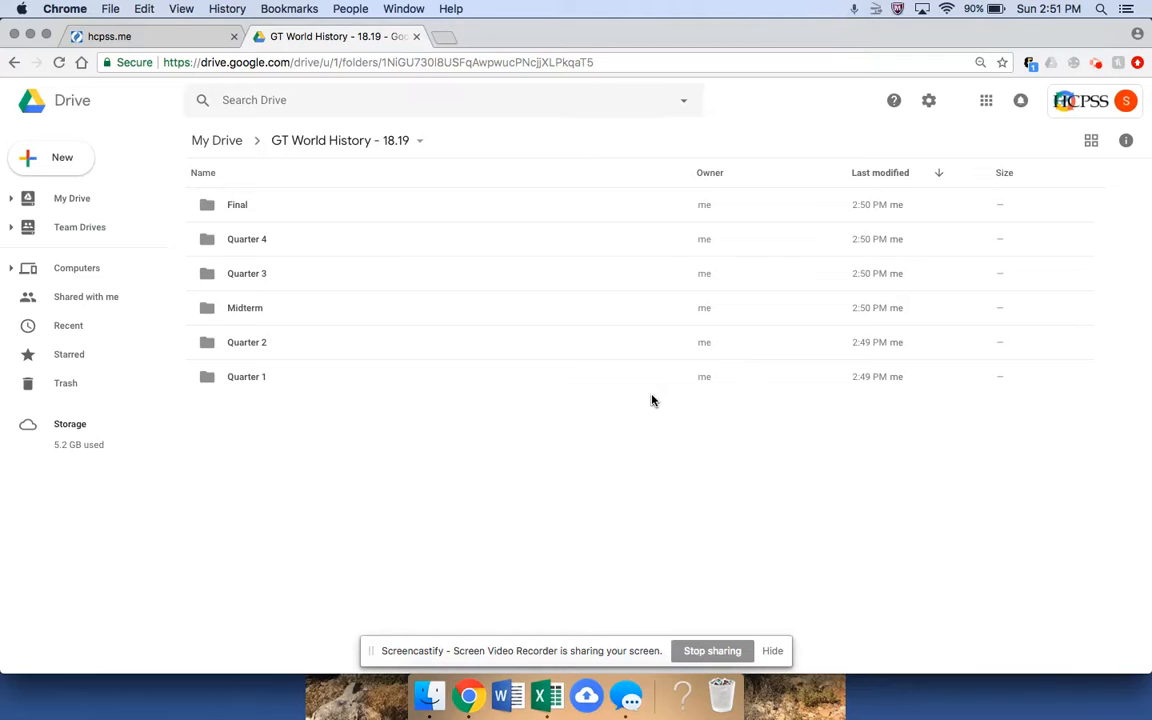
Return to My Drive and dismiss the New menu without creating anything.
{"action": "left_click", "coordinate": [225, 142]}
{"action": "left_click", "coordinate": [228, 142]}
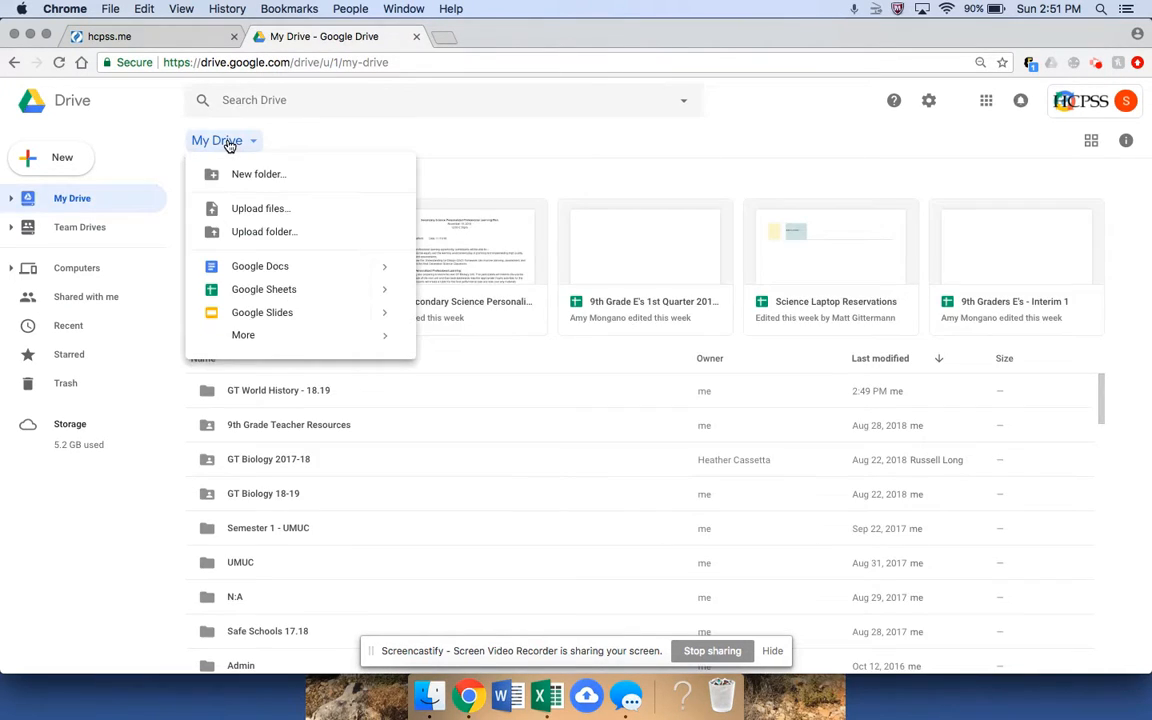
{"action": "left_click", "coordinate": [672, 144]}
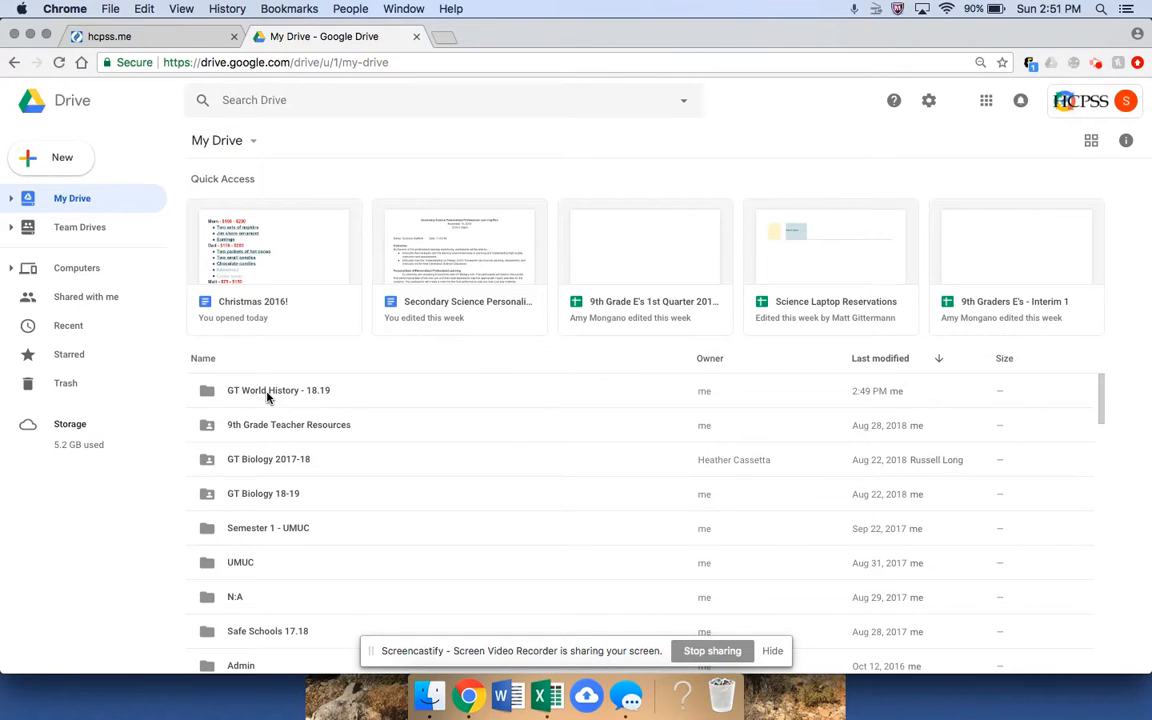
Review GT World History - 18.19 sharing, adding then removing a collaborator, and close unshared.
{"action": "right_click", "coordinate": [447, 394]}
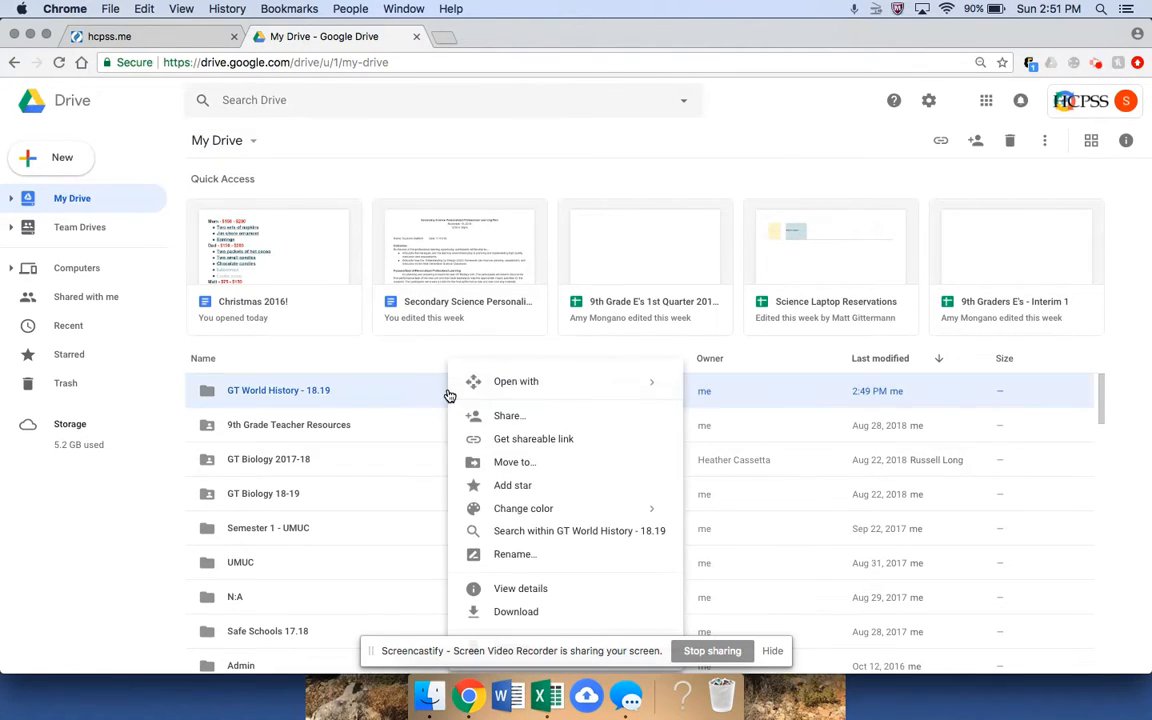
{"action": "left_click", "coordinate": [505, 420]}
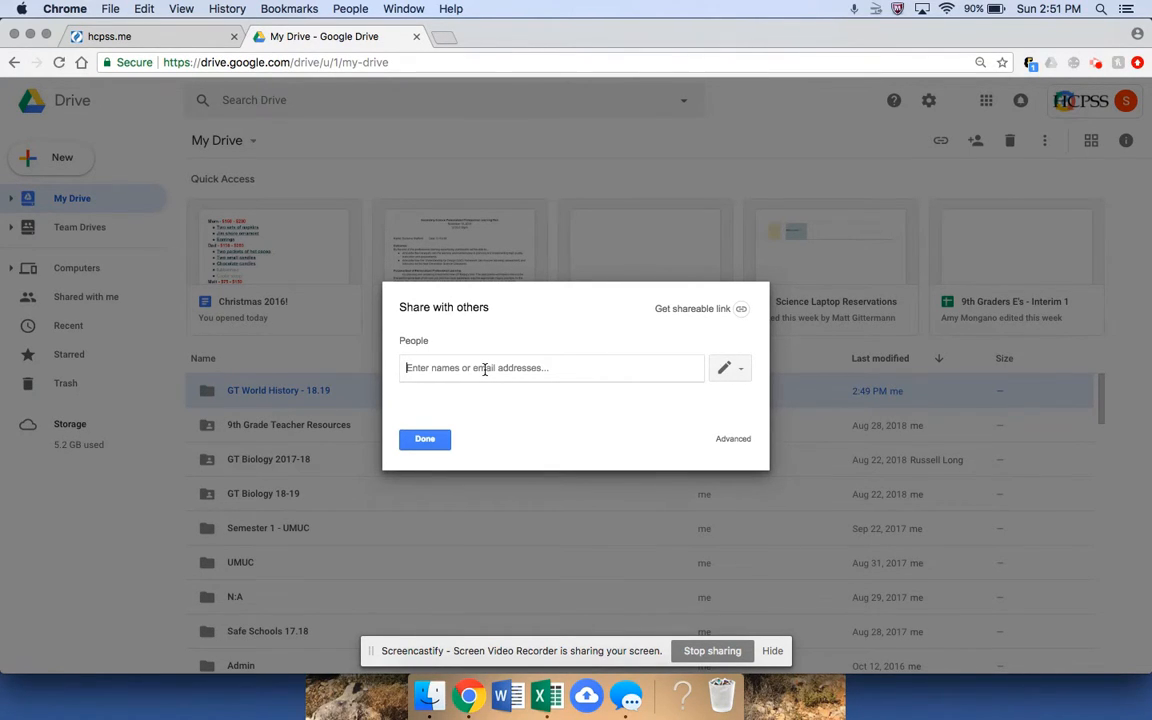
{"action": "type", "text": "robert ma"}
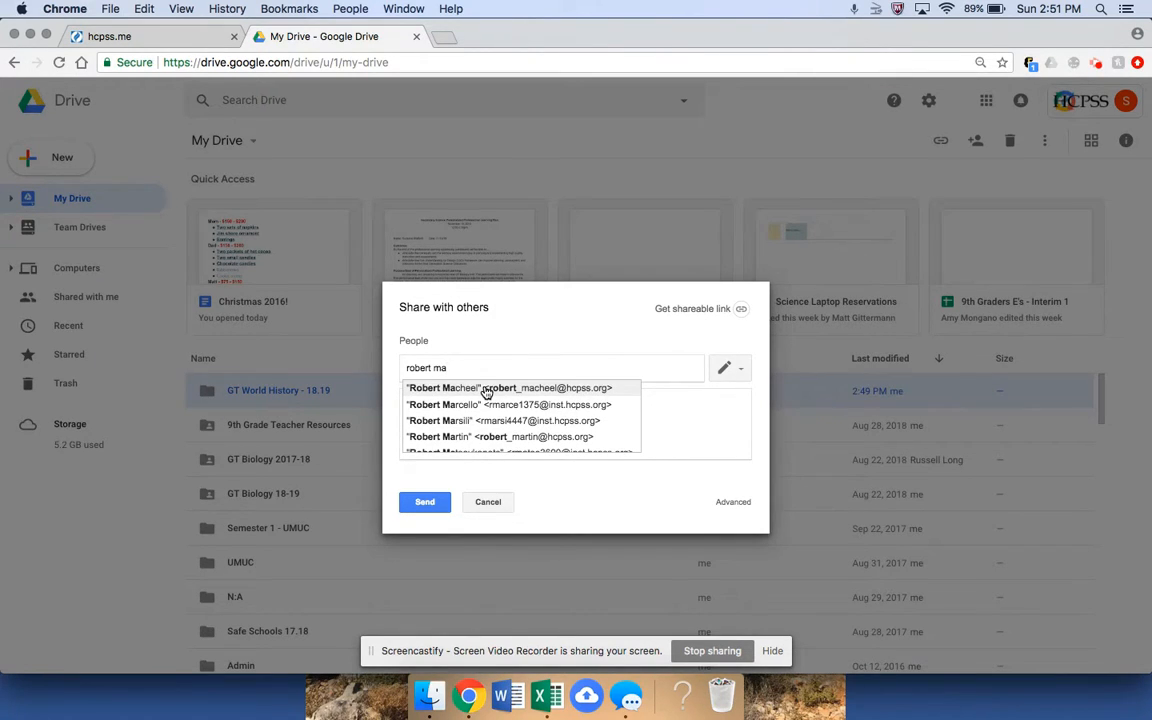
{"action": "left_click", "coordinate": [487, 390]}
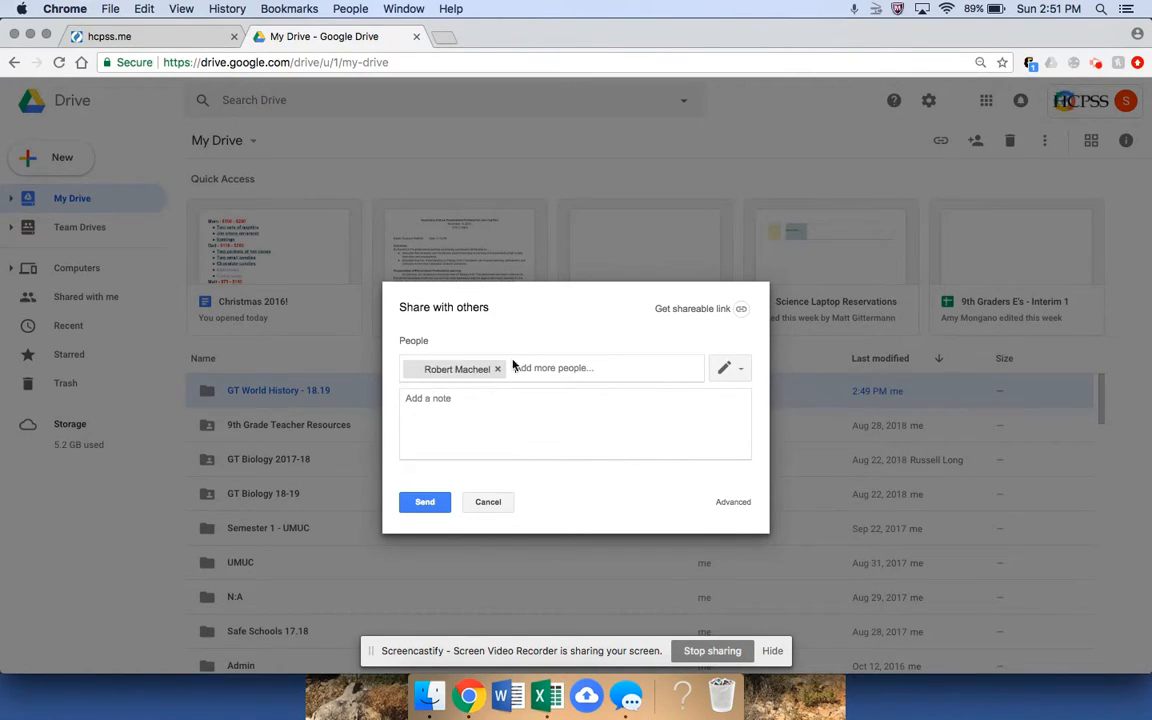
{"action": "left_click", "coordinate": [478, 399]}
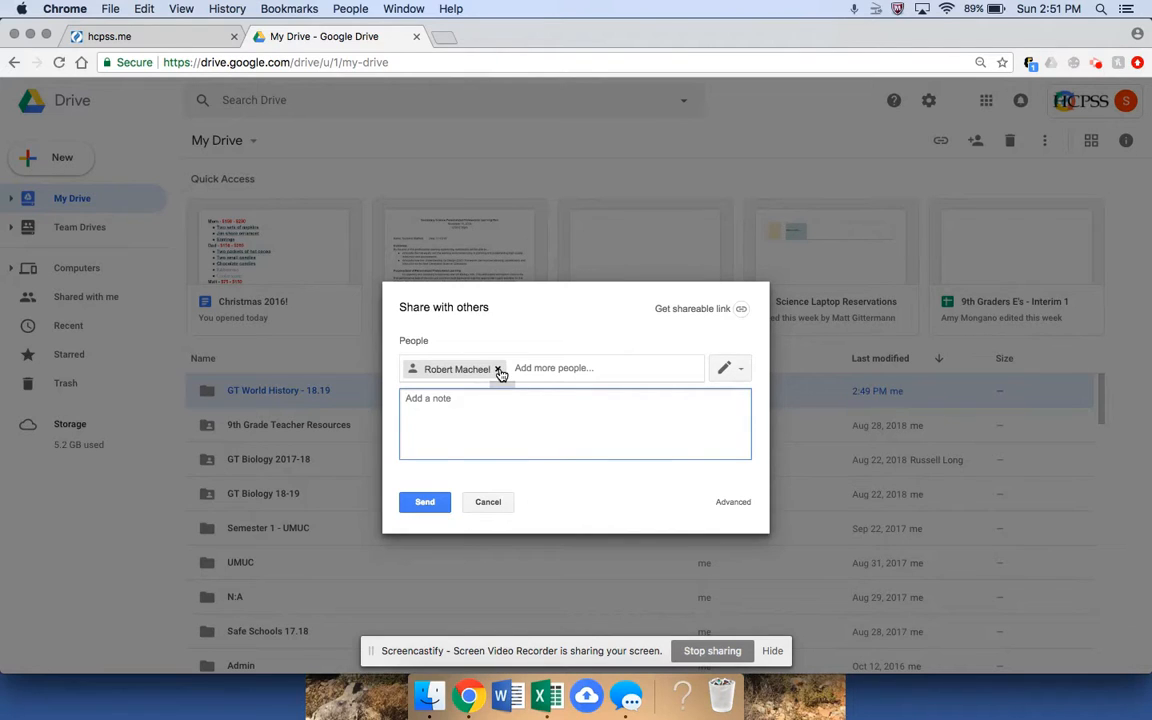
{"action": "left_click", "coordinate": [497, 369]}
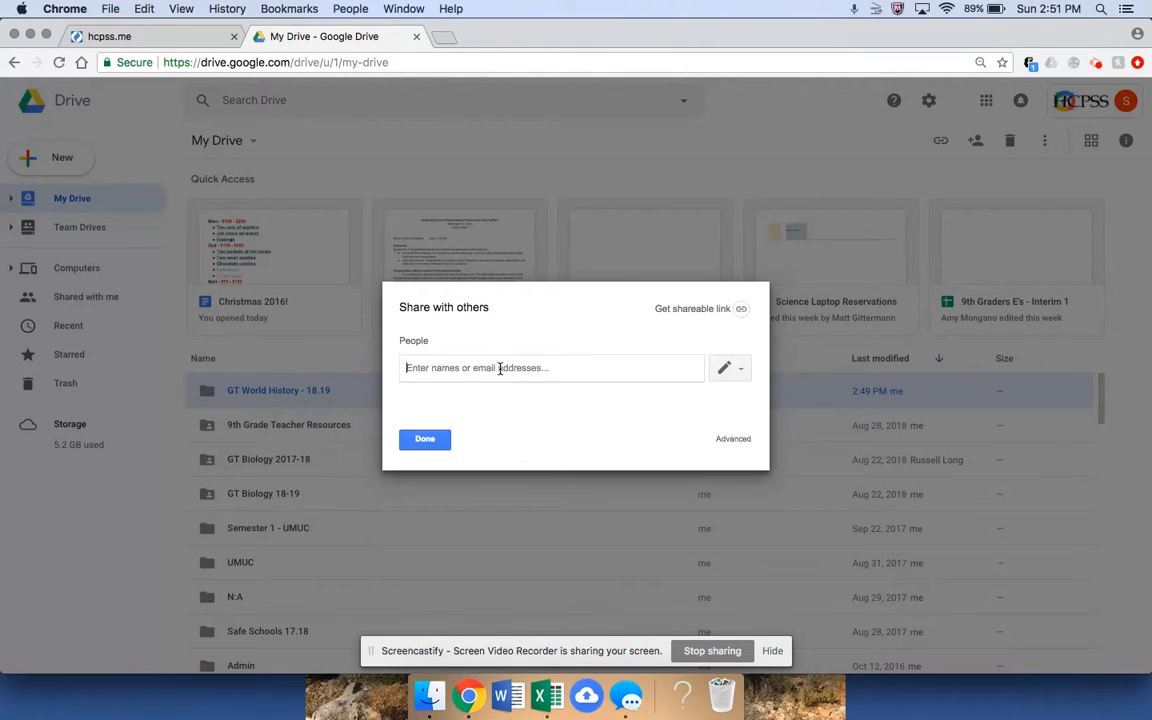
{"action": "left_click", "coordinate": [745, 373]}
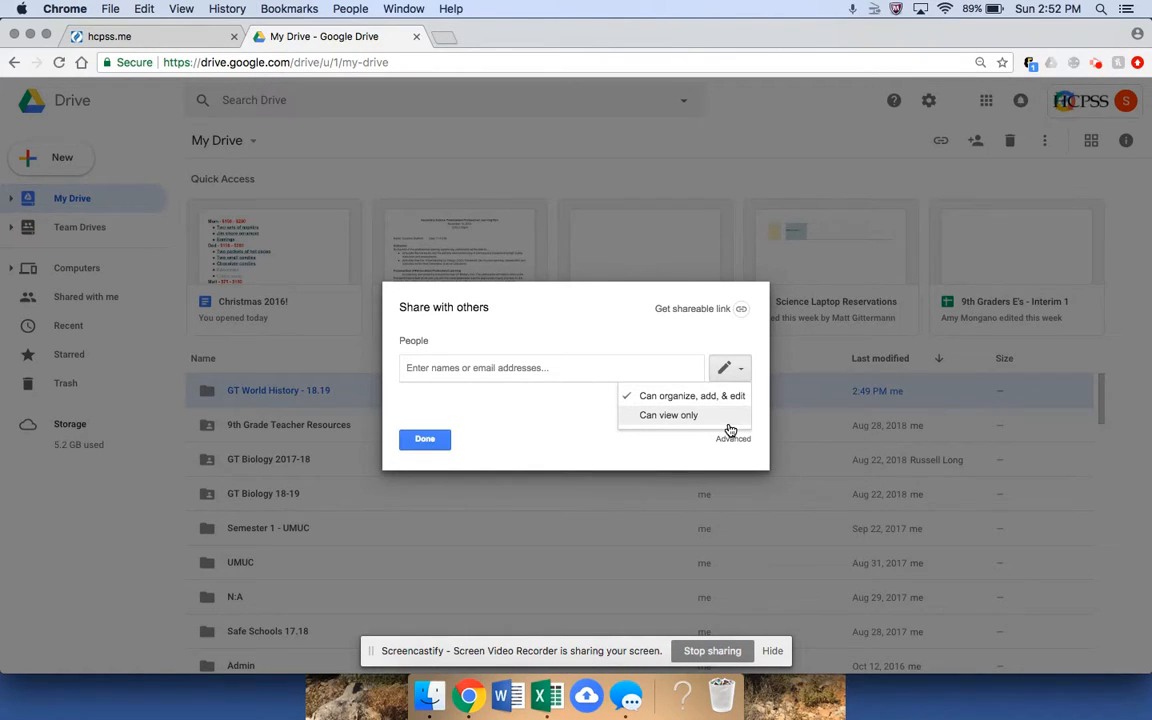
{"action": "left_click", "coordinate": [522, 419]}
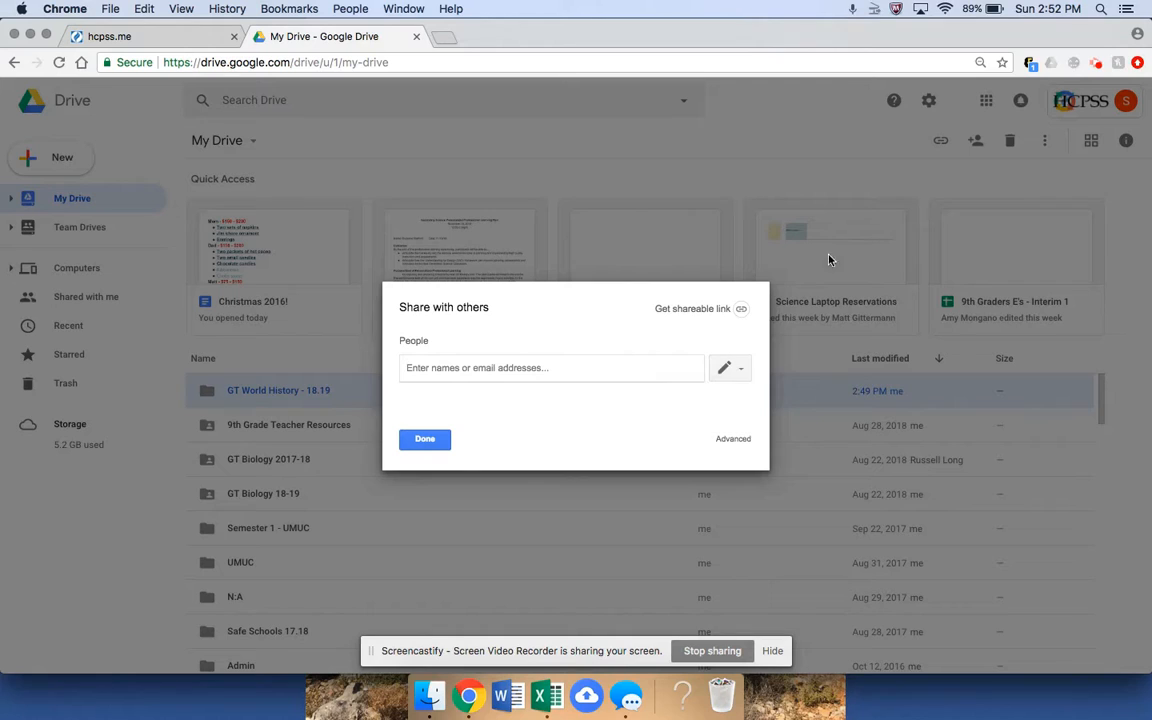
{"action": "left_click", "coordinate": [420, 443]}
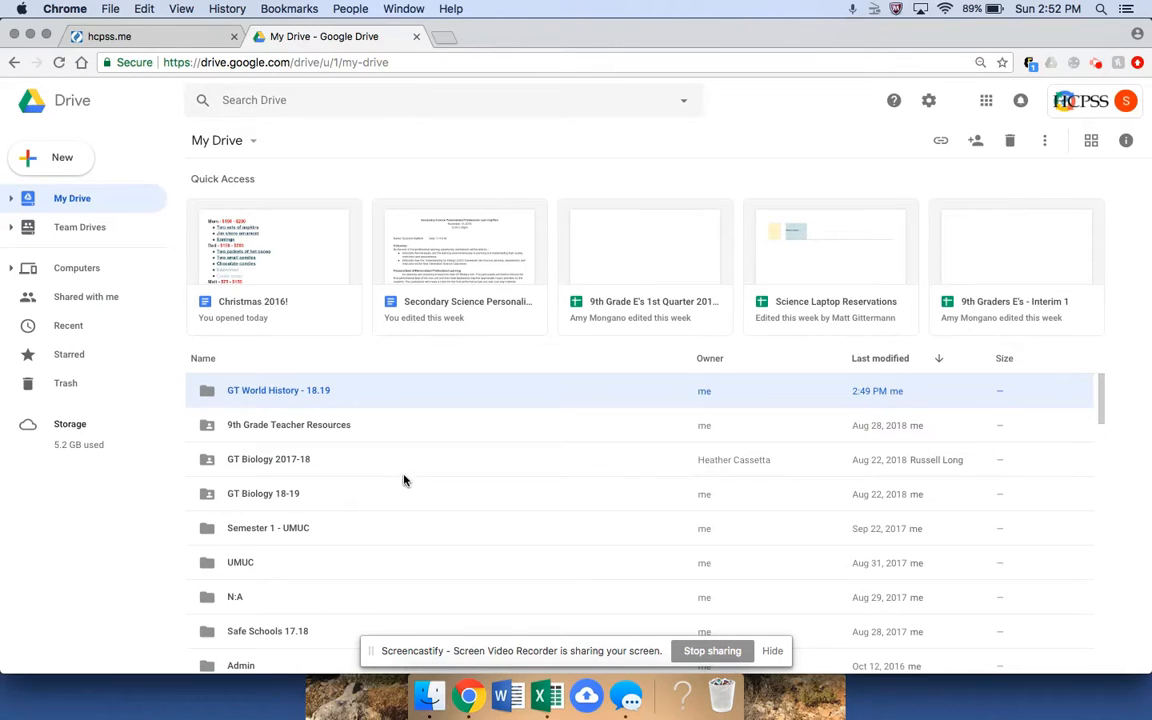
Check who the GT Biology 18-19 folder is shared with, then close its sharing settings.
{"action": "left_click", "coordinate": [300, 503]}
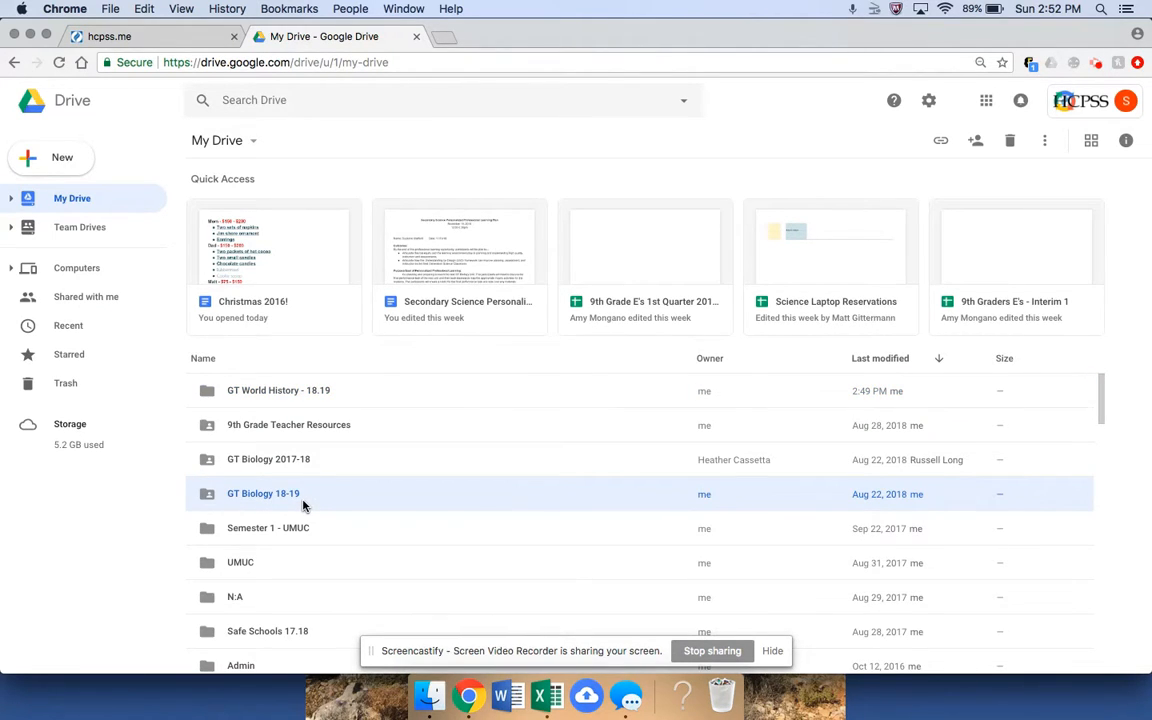
{"action": "right_click", "coordinate": [303, 506]}
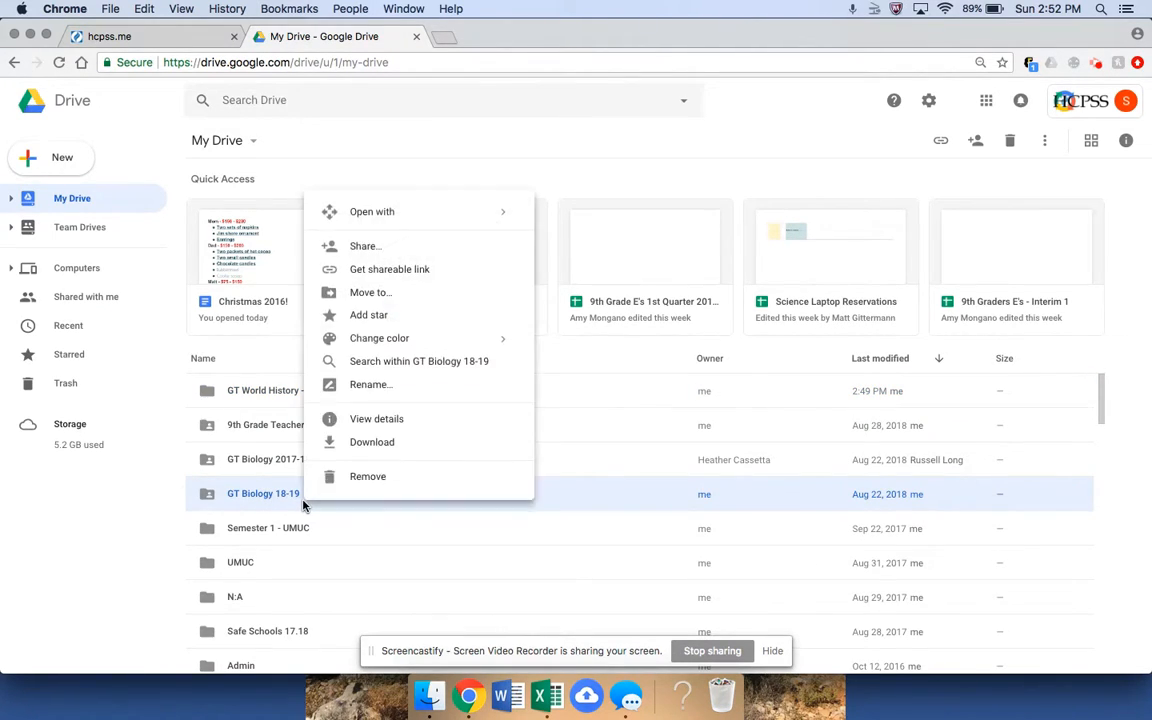
{"action": "left_click", "coordinate": [452, 255]}
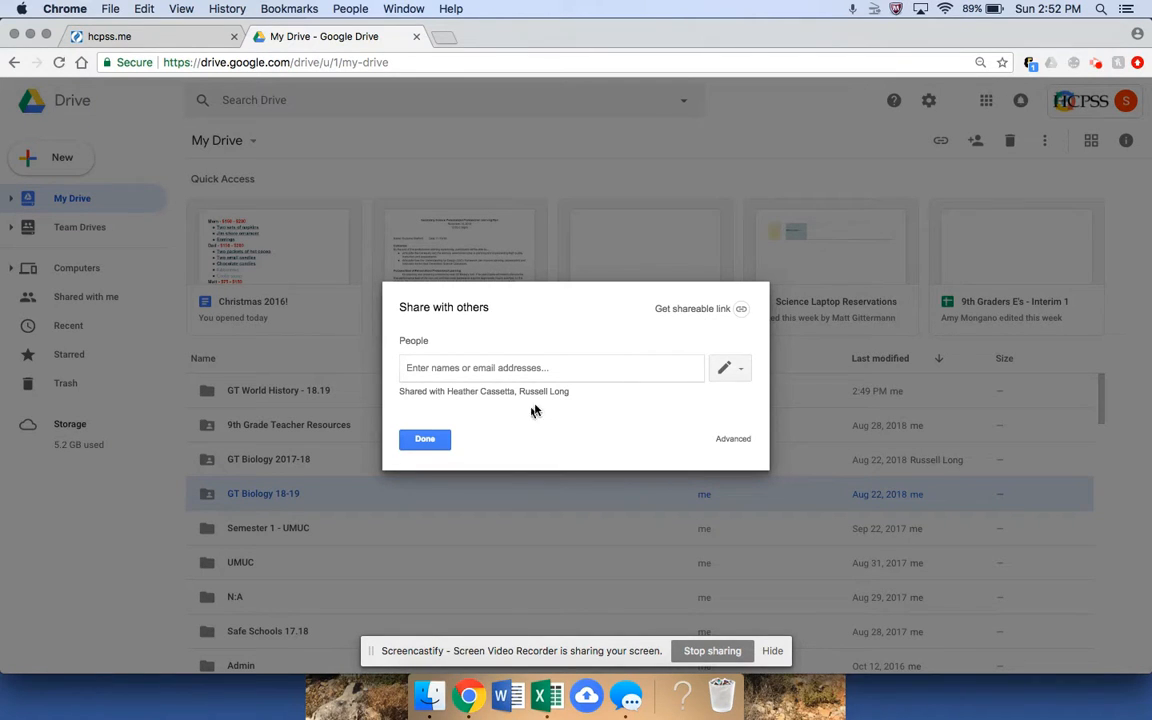
{"action": "left_click", "coordinate": [425, 438]}
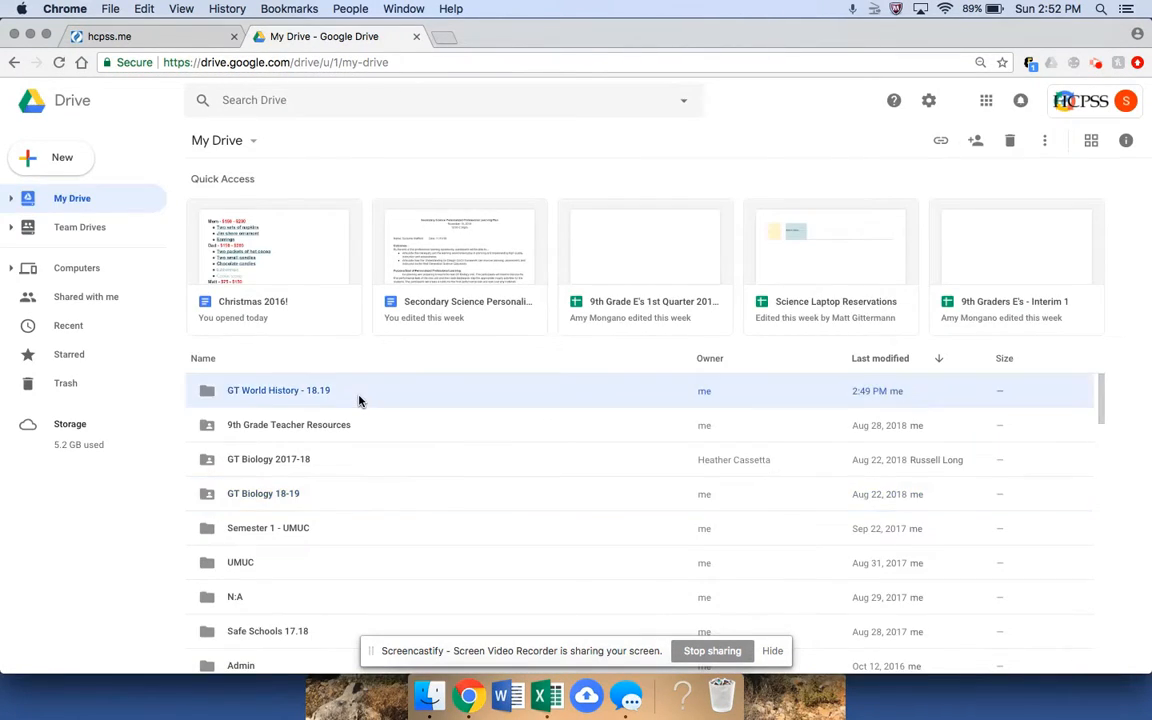
Open GT World History - 18.19 > Quarter 2 and create a new Google Docs document there.
{"action": "double_click", "coordinate": [362, 398]}
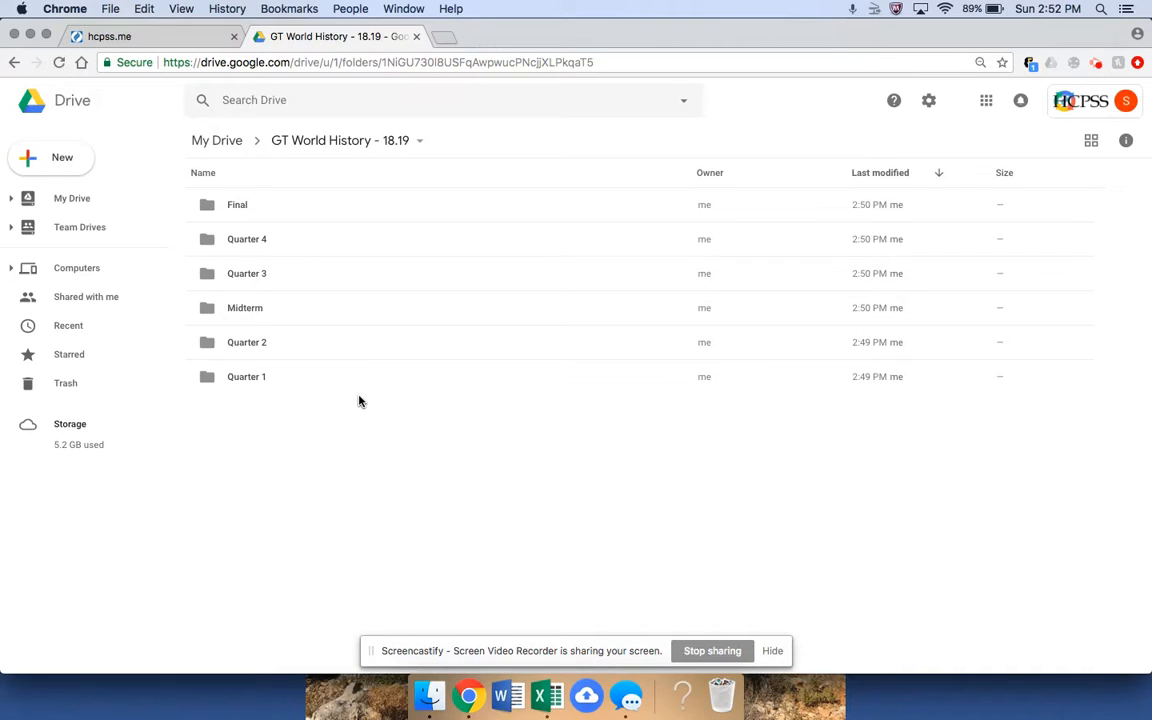
{"action": "left_click", "coordinate": [262, 342]}
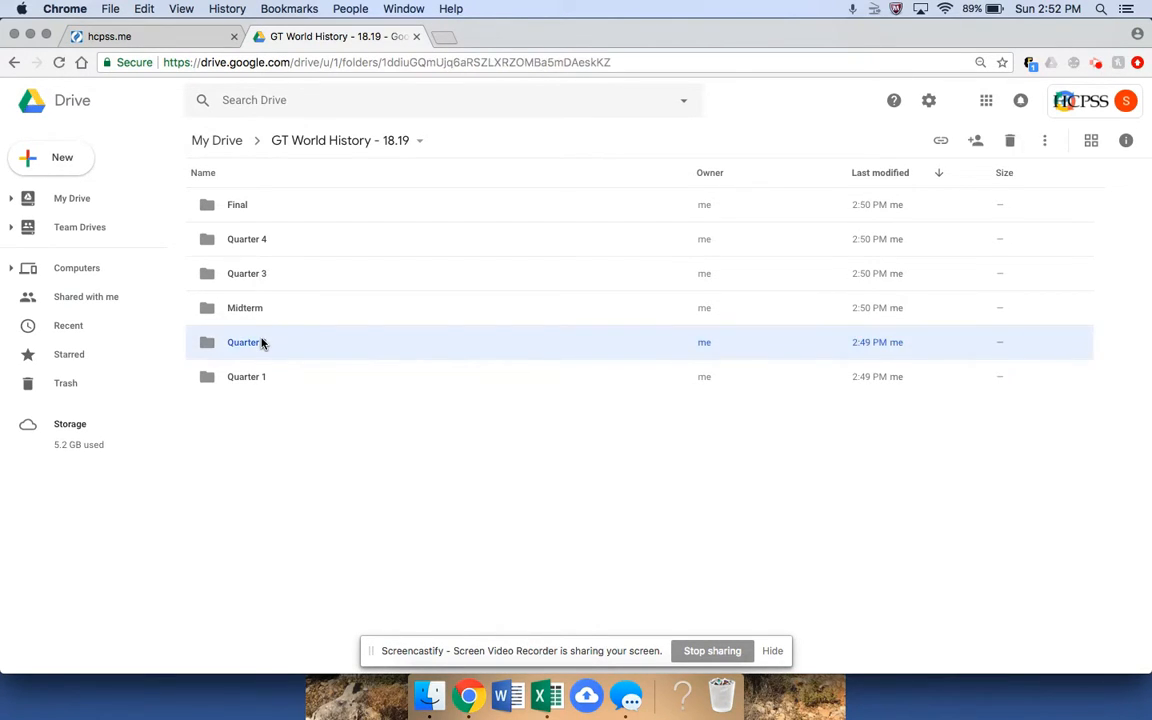
{"action": "double_click", "coordinate": [262, 342]}
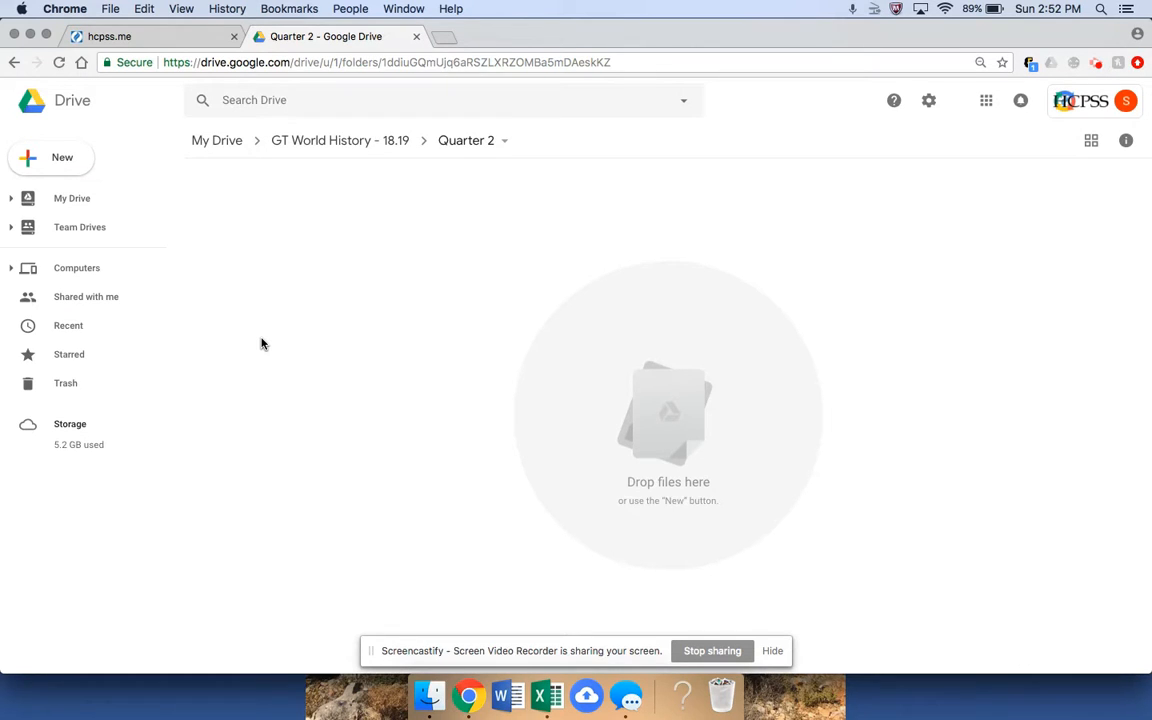
{"action": "left_click", "coordinate": [45, 150]}
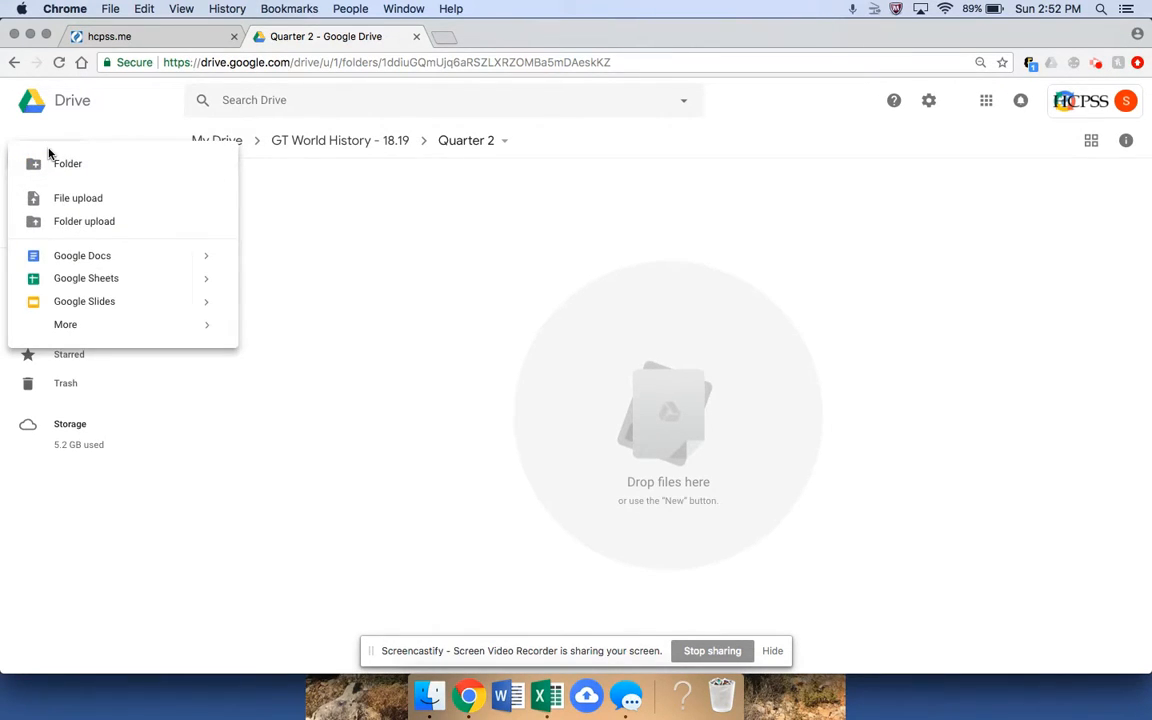
{"action": "left_click", "coordinate": [101, 260]}
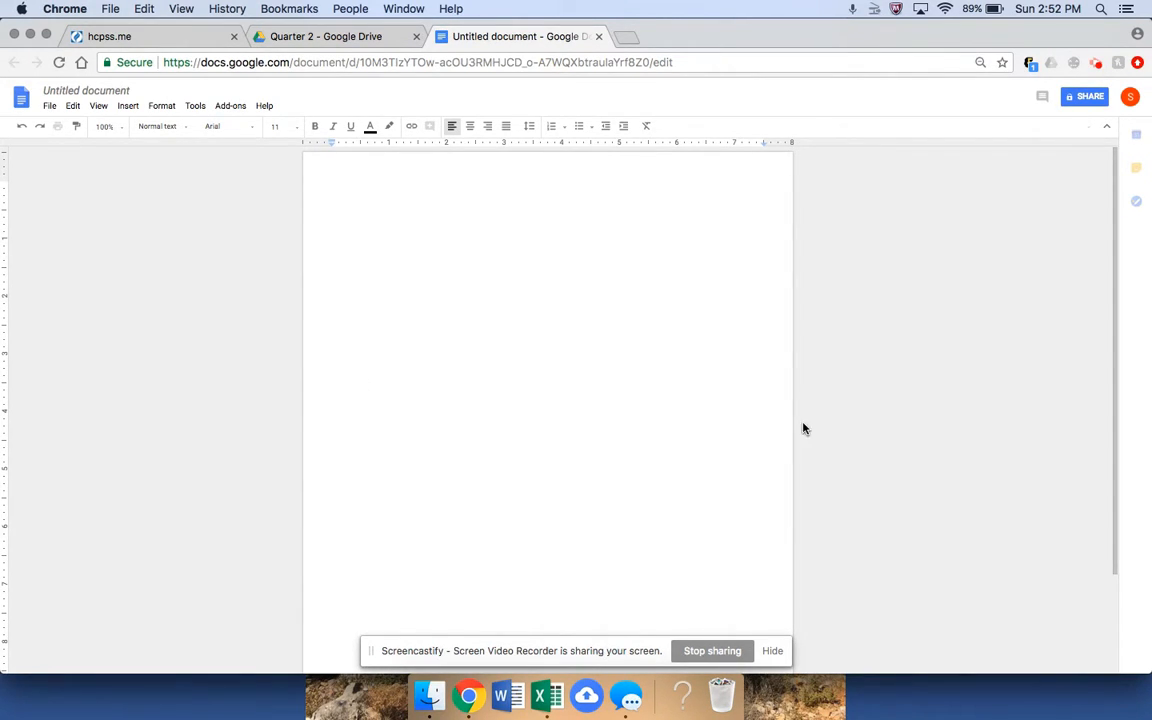
Retitle the Untitled document to 'Quarter 2 Unit Test'.
{"action": "left_click", "coordinate": [91, 88]}
{"action": "type", "text": "Quarter 1"}
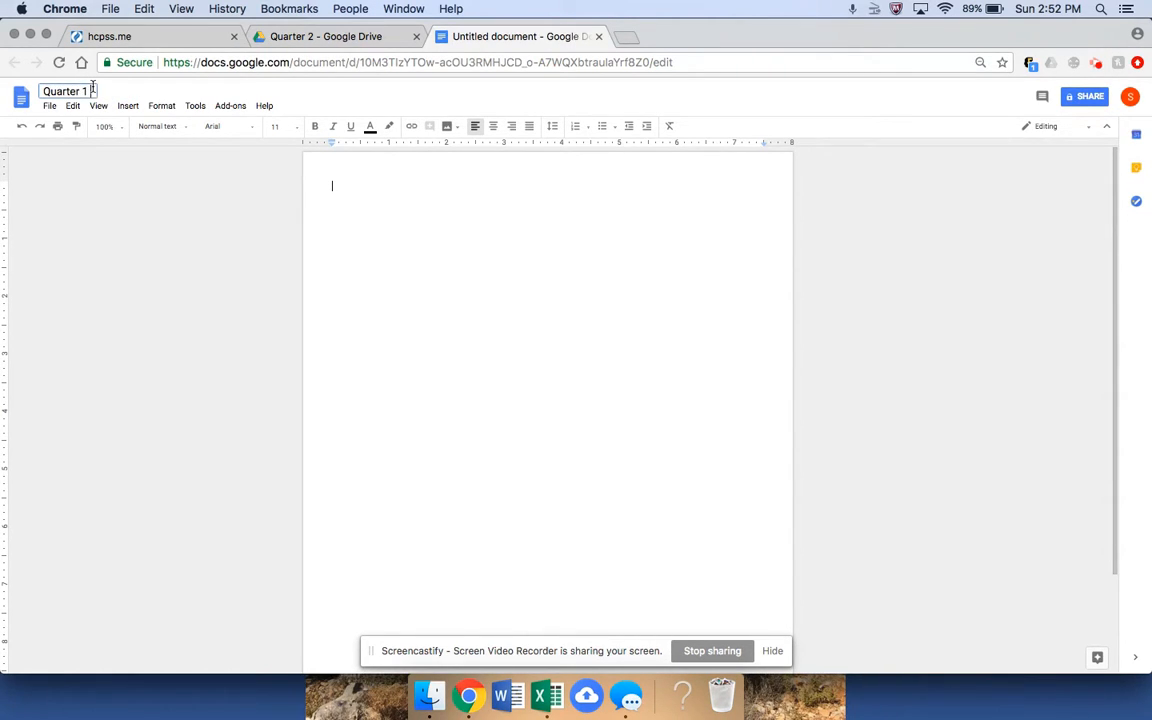
{"action": "key", "text": "BackSpace"}
{"action": "type", "text": "2 Unit Test"}
{"action": "left_click", "coordinate": [428, 182]}
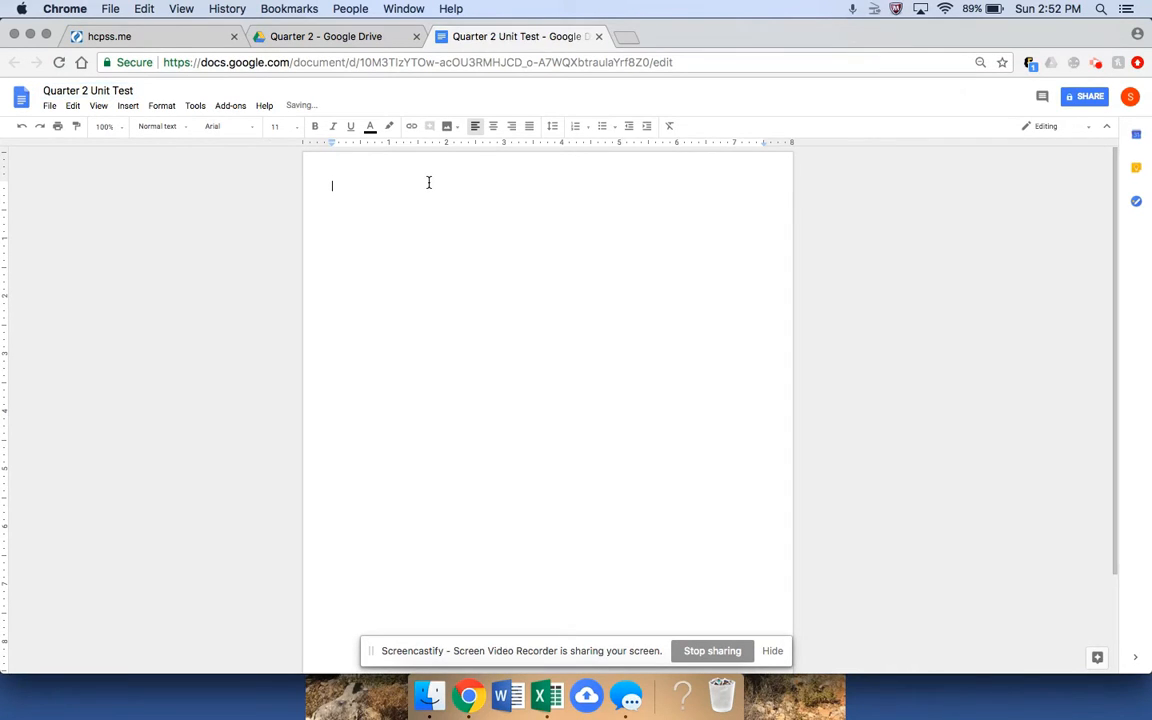